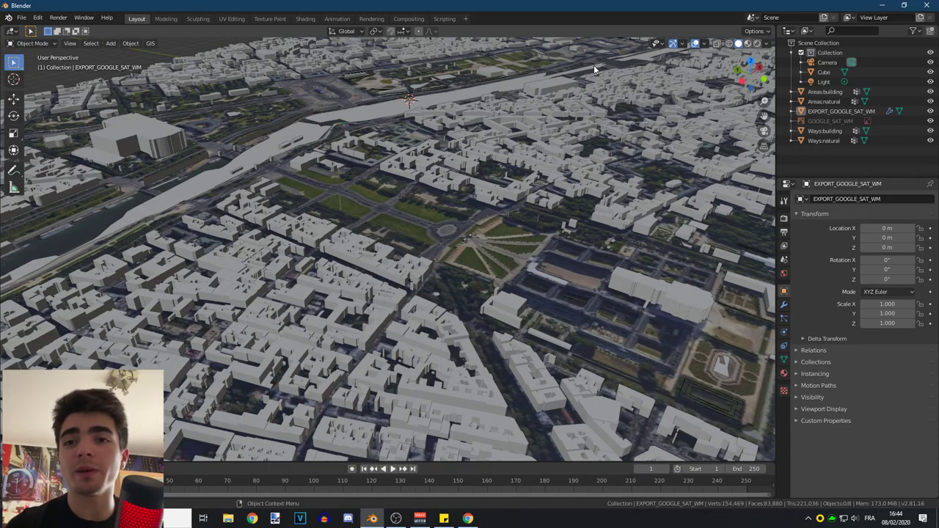
# Orbit and zoom around the finished Lyon city model to a low oblique view
pyautogui.scroll(-8, 517, 242)
pyautogui.scroll(2, 520, 253)
pyautogui.scroll(4, 523, 267)
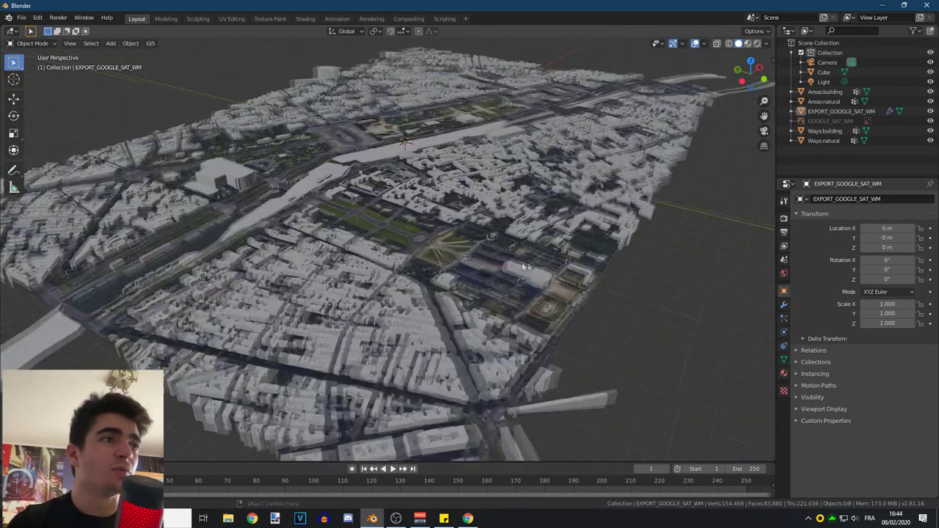
pyautogui.moveTo(523, 267); pyautogui.dragTo(525, 270, button='middle')
pyautogui.scroll(4, 525, 270)
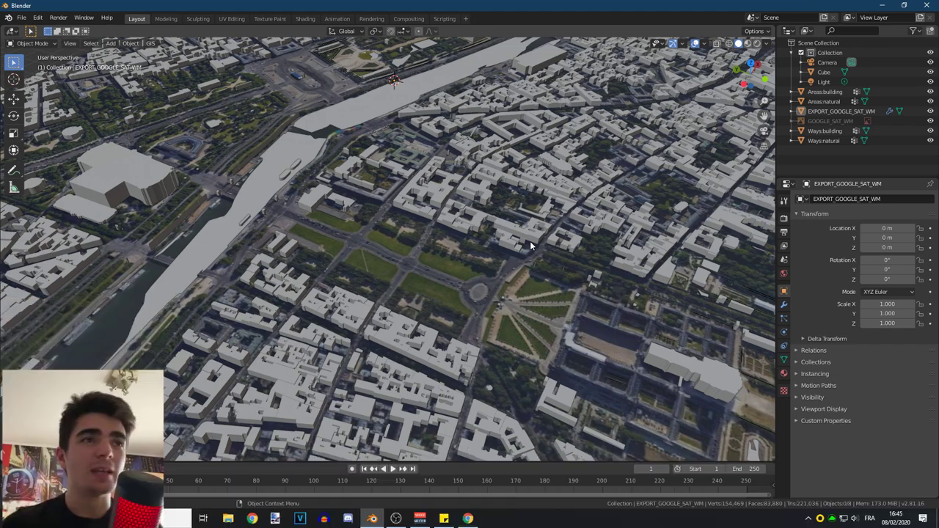
pyautogui.scroll(-5, 530, 241)
pyautogui.moveTo(511, 265)
pyautogui.mouseDown(button='middle')
pyautogui.moveTo(343, 254)
pyautogui.moveTo(361, 249)
pyautogui.moveTo(361, 295)
pyautogui.mouseUp(button='middle')
pyautogui.scroll(3, 343, 254)
pyautogui.scroll(-3, 342, 254)
pyautogui.scroll(3, 361, 250)
pyautogui.scroll(2, 361, 295)
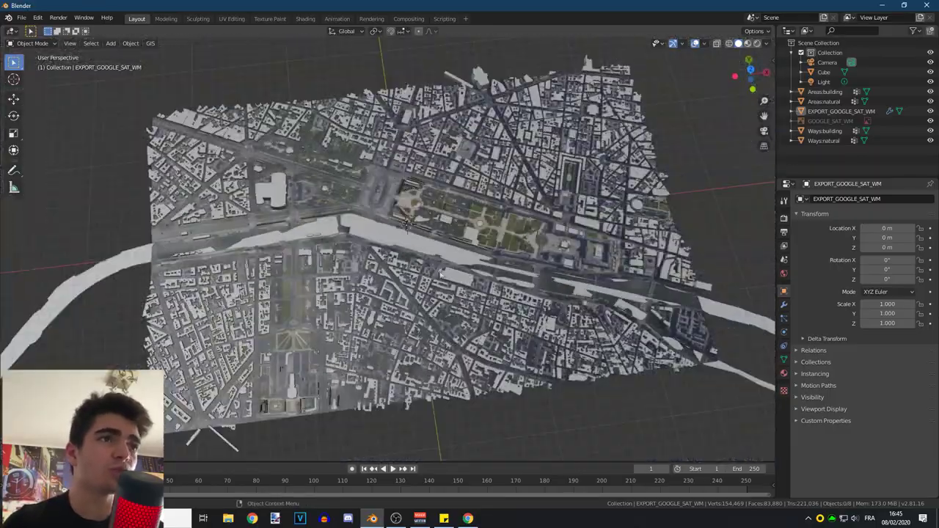
pyautogui.scroll(2, 455, 224)
pyautogui.moveTo(461, 176)
pyautogui.mouseDown(button='middle')
pyautogui.moveTo(455, 223)
pyautogui.moveTo(409, 243)
pyautogui.mouseUp(button='middle')
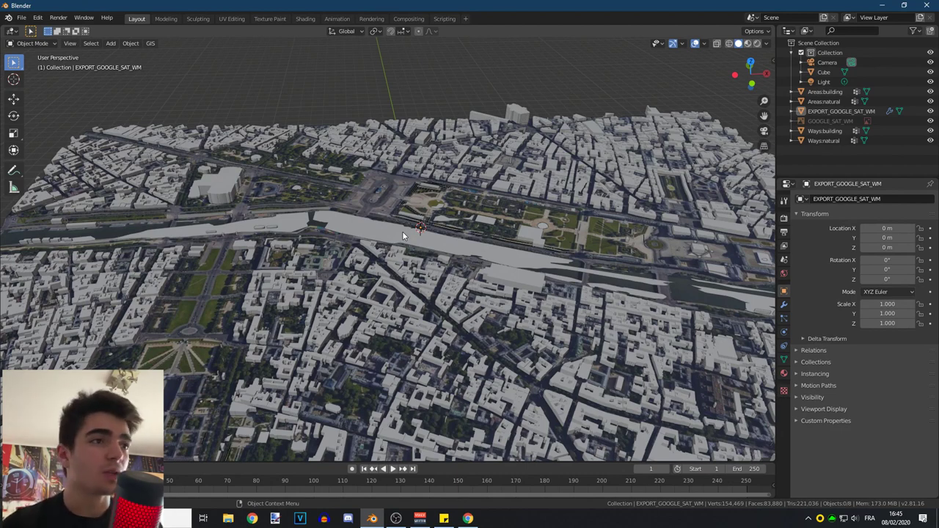
# Get the BlenderGIS repository from GitHub via Download ZIP, then go back to Blender
pyautogui.click(467, 519)
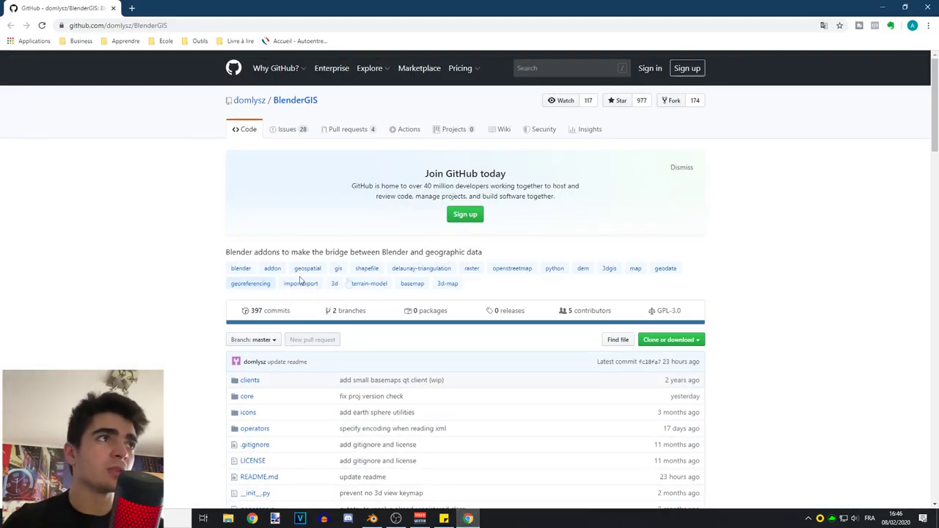
pyautogui.scroll(-1, 426, 302)
pyautogui.scroll(1, 514, 317)
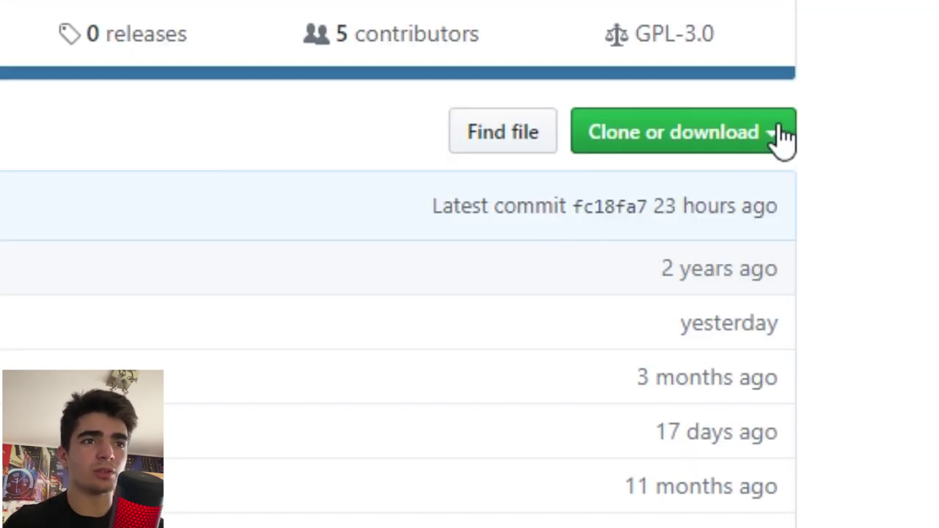
pyautogui.click(698, 340)
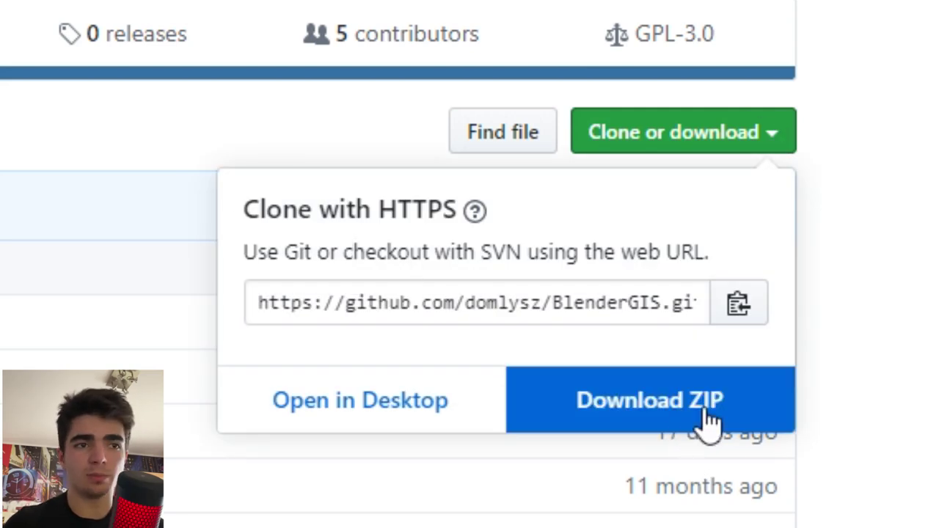
pyautogui.click(773, 343)
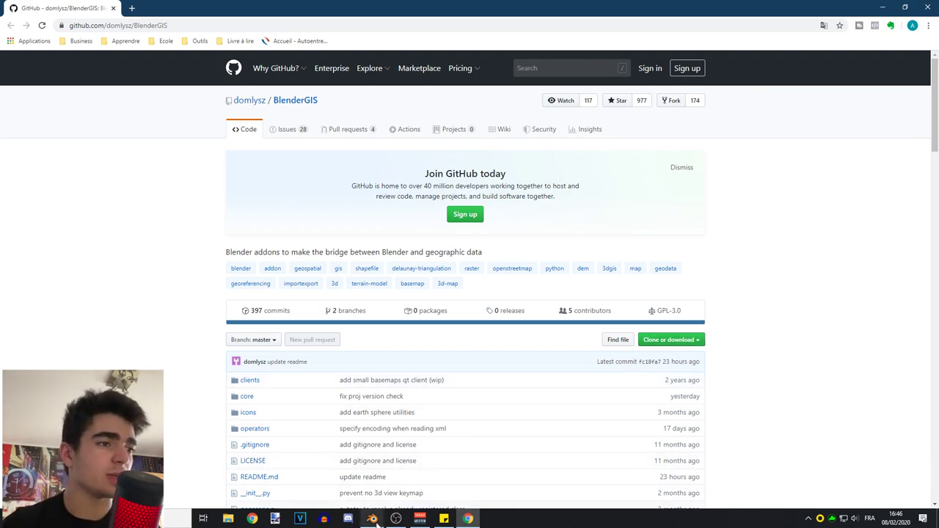
pyautogui.click(372, 518)
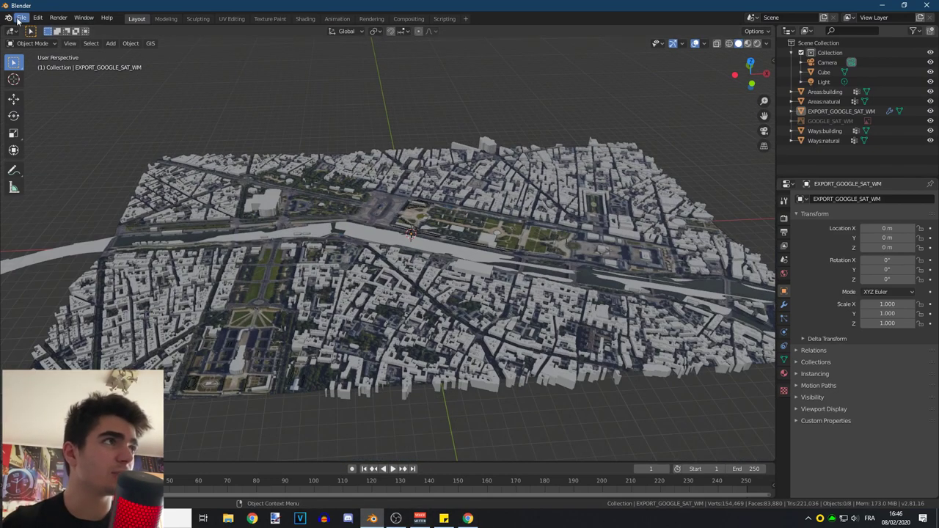
# Show the Add-ons section of Preferences with the search filter cleared
pyautogui.click(21, 18)
pyautogui.moveTo(37, 18)
pyautogui.click(139, 369)
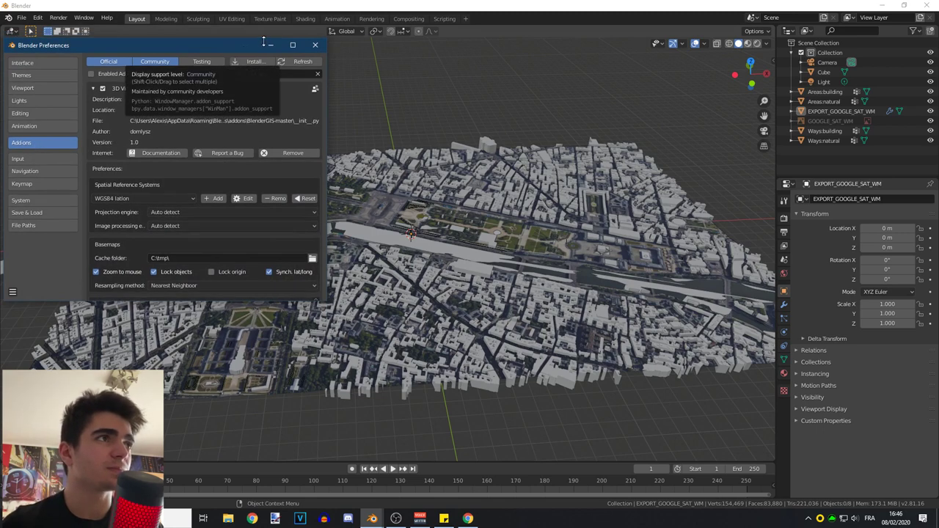
pyautogui.moveTo(248, 38); pyautogui.dragTo(381, 54)
pyautogui.click(449, 83)
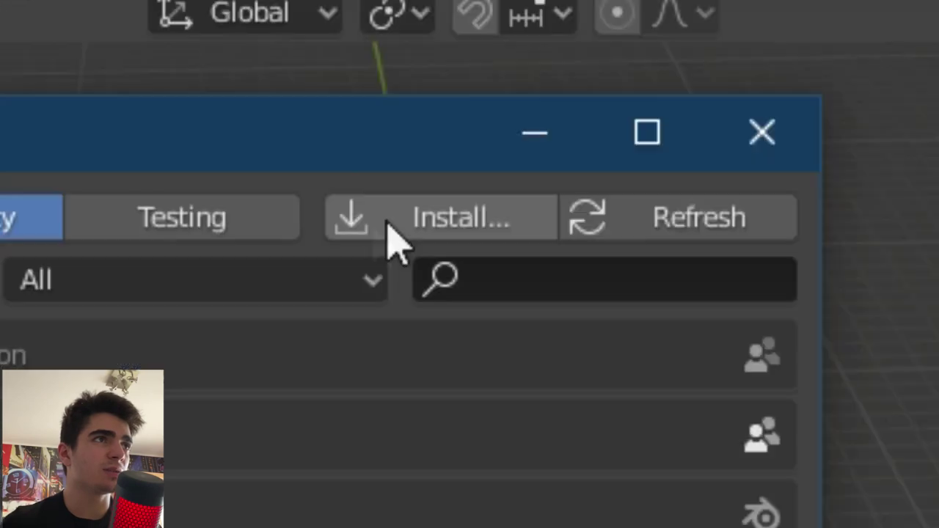
# Install BlenderGIS-master.zip from the AddOn folder and close Preferences
pyautogui.click(373, 75)
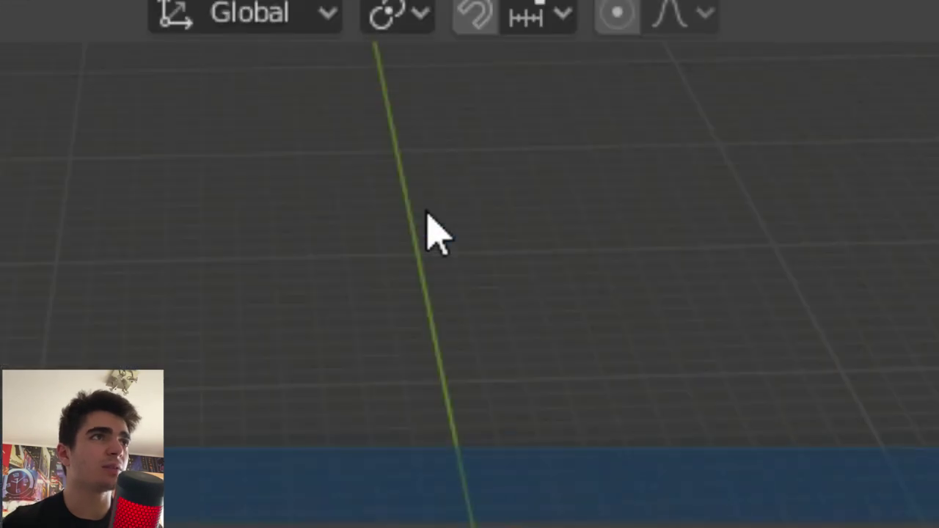
pyautogui.click(251, 318)
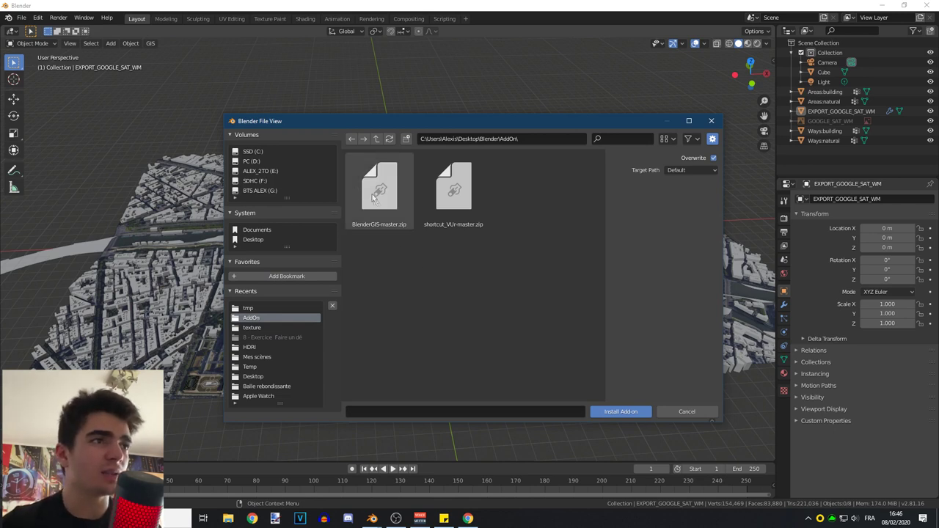
pyautogui.click(361, 226)
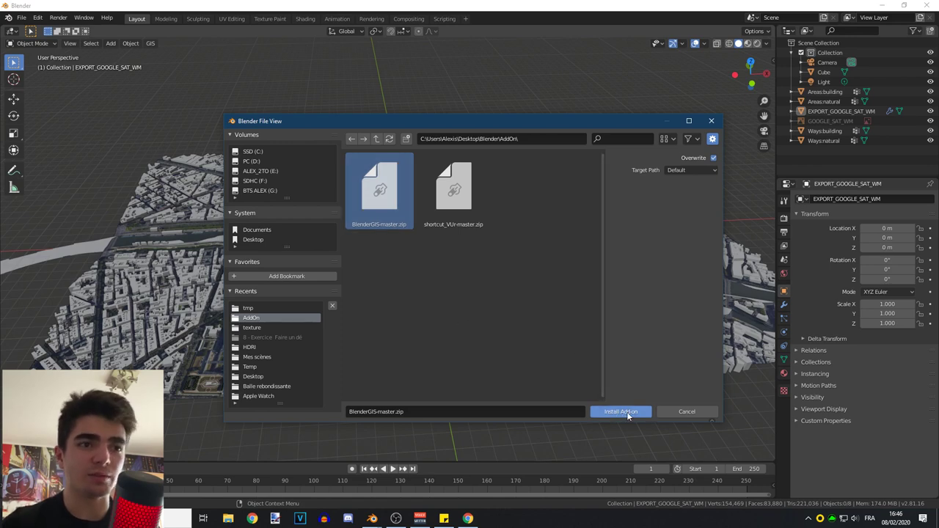
pyautogui.click(692, 412)
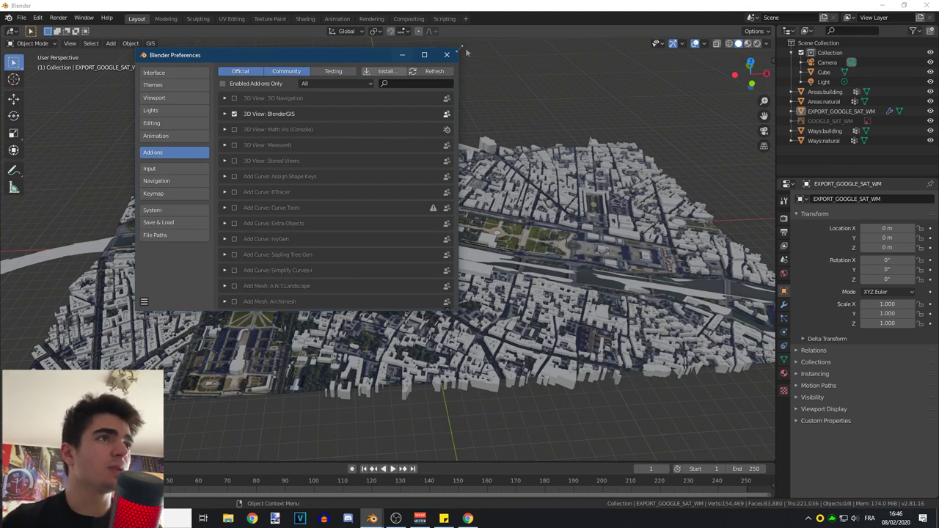
pyautogui.click(446, 55)
pyautogui.click(24, 20)
pyautogui.moveTo(33, 29)
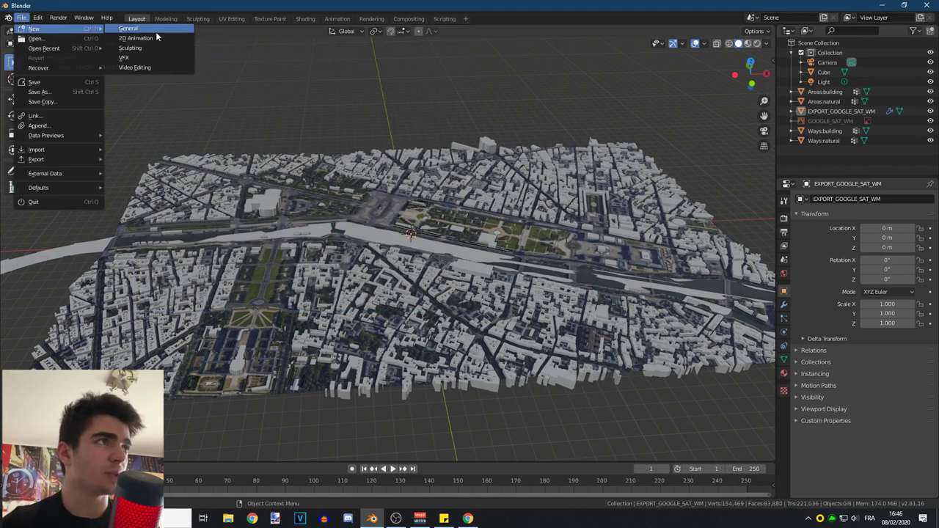
# Start a new General file without saving, then expand the BlenderGIS add-on found by searching 'gis'
pyautogui.click(126, 29)
pyautogui.click(484, 275)
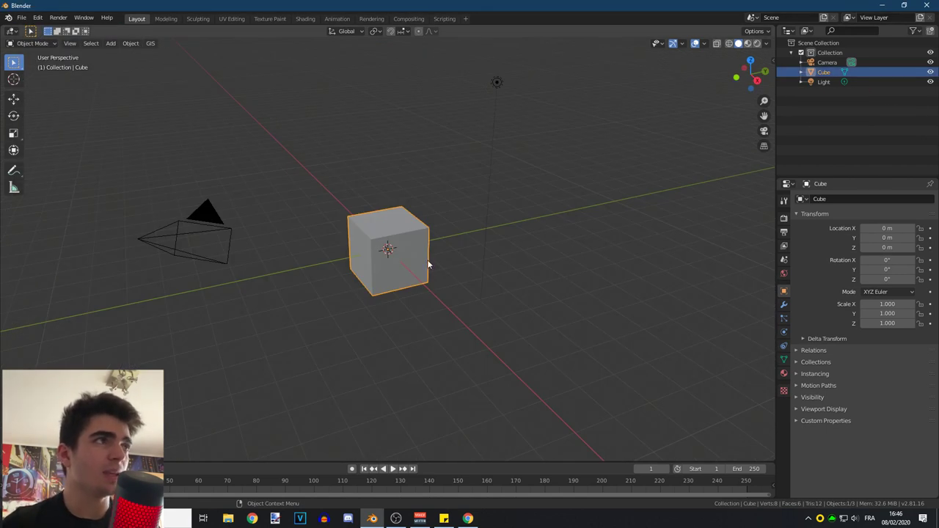
pyautogui.click(37, 18)
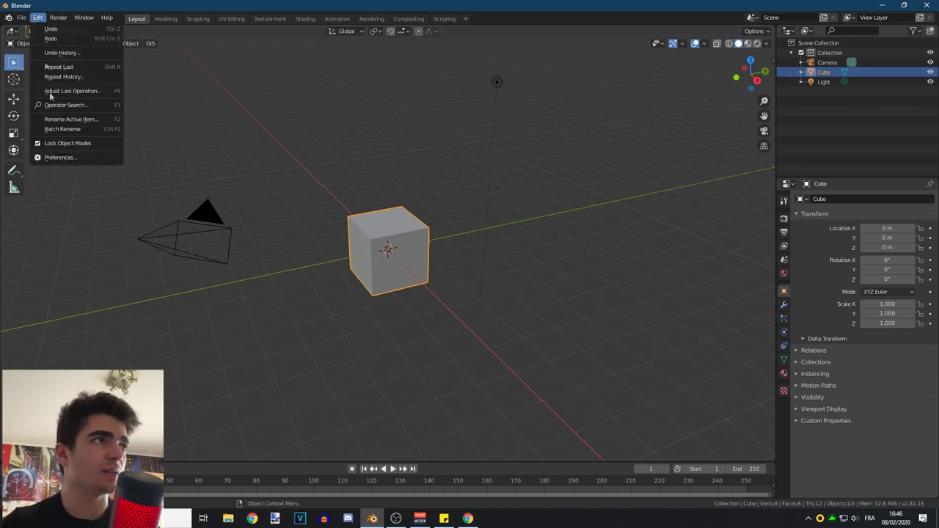
pyautogui.click(58, 156)
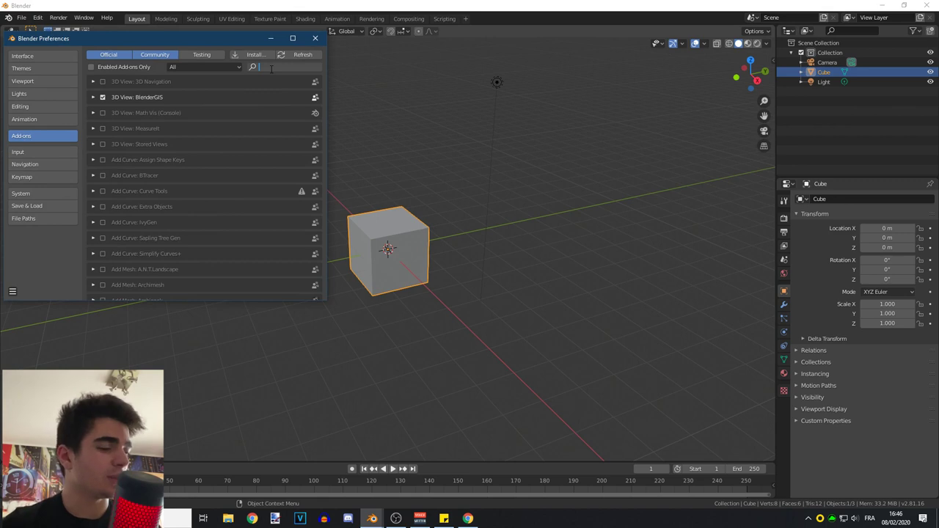
pyautogui.write('gis')
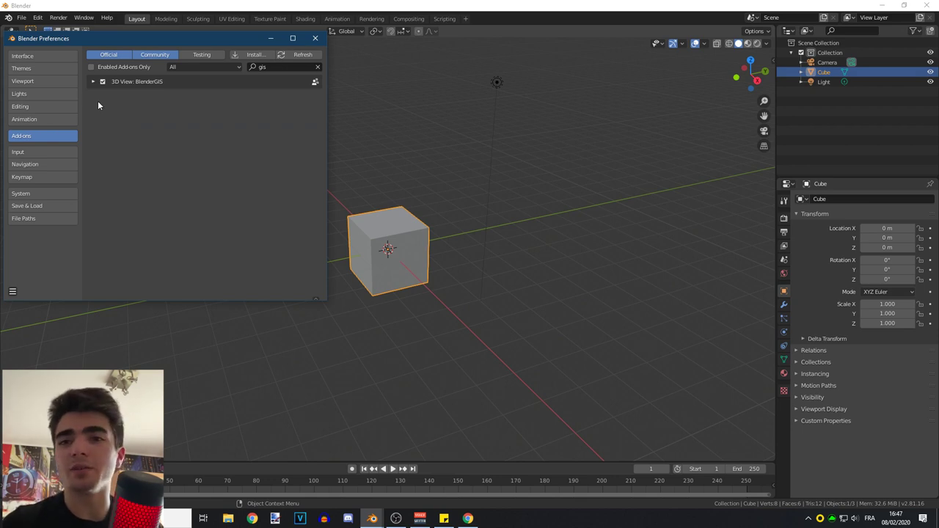
pyautogui.click(95, 80)
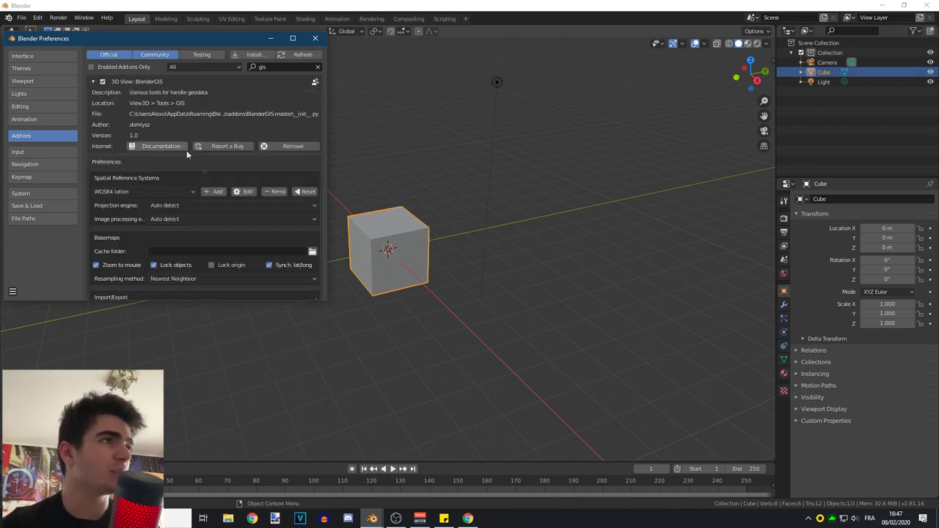
pyautogui.scroll(-5, 190, 154)
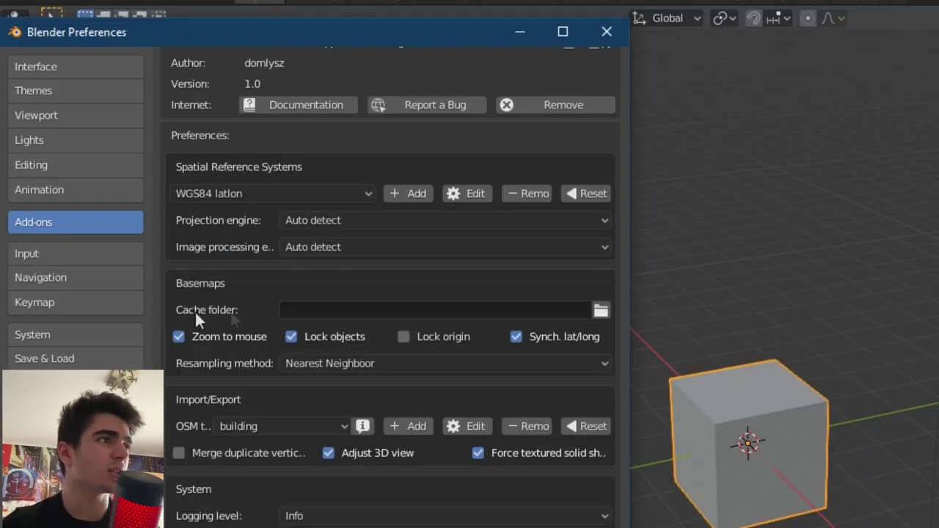
# Set the basemap cache folder to C:\tmp\ and return to the main window
pyautogui.click(413, 310)
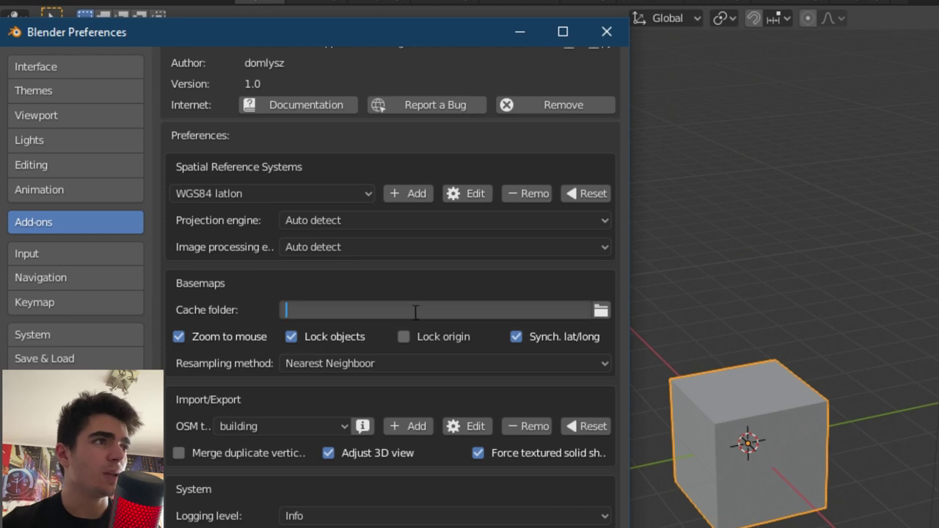
pyautogui.click(598, 317)
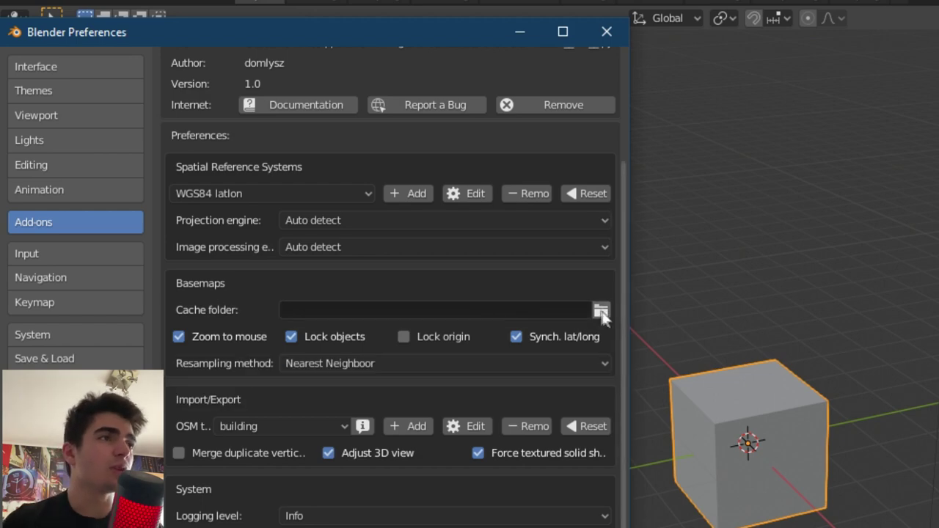
pyautogui.click(601, 309)
pyautogui.click(250, 309)
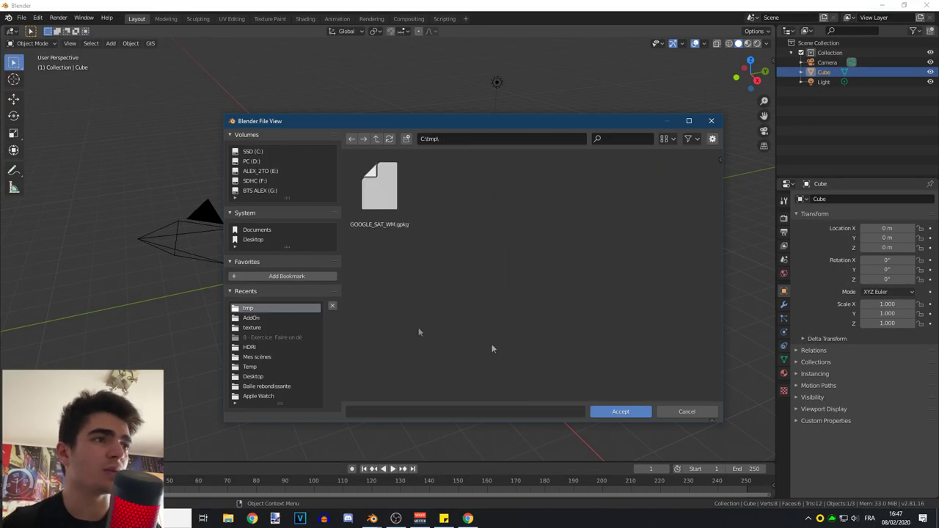
pyautogui.click(614, 411)
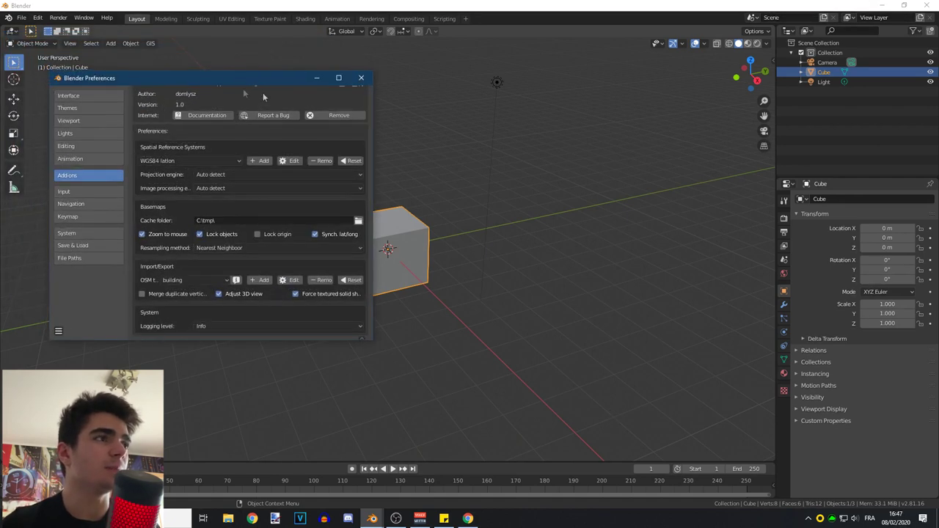
pyautogui.click(225, 117)
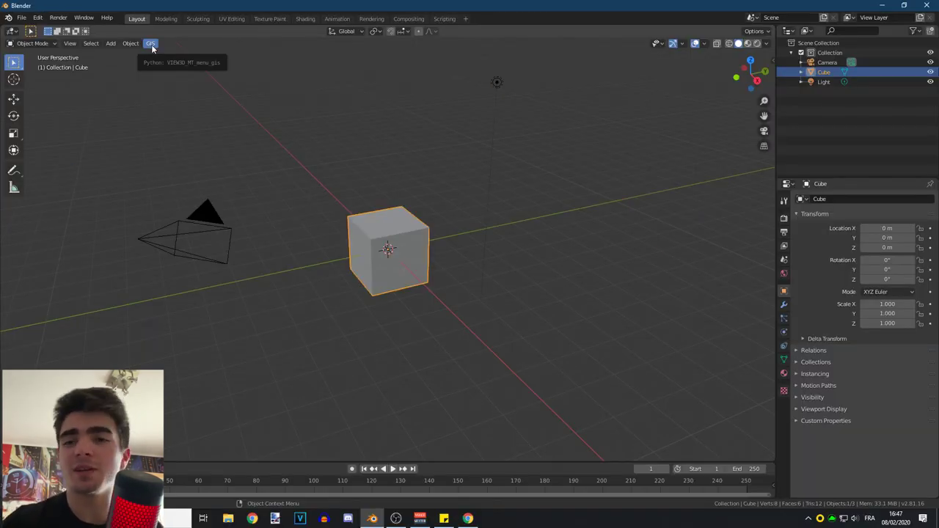
# Add a GIS web Basemap with Source Google and Layer Satellite
pyautogui.click(151, 44)
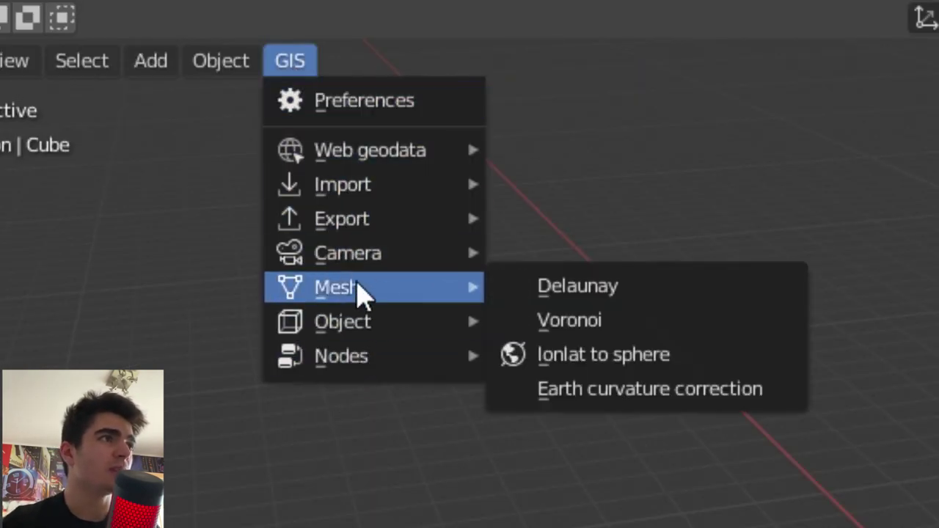
pyautogui.moveTo(370, 150)
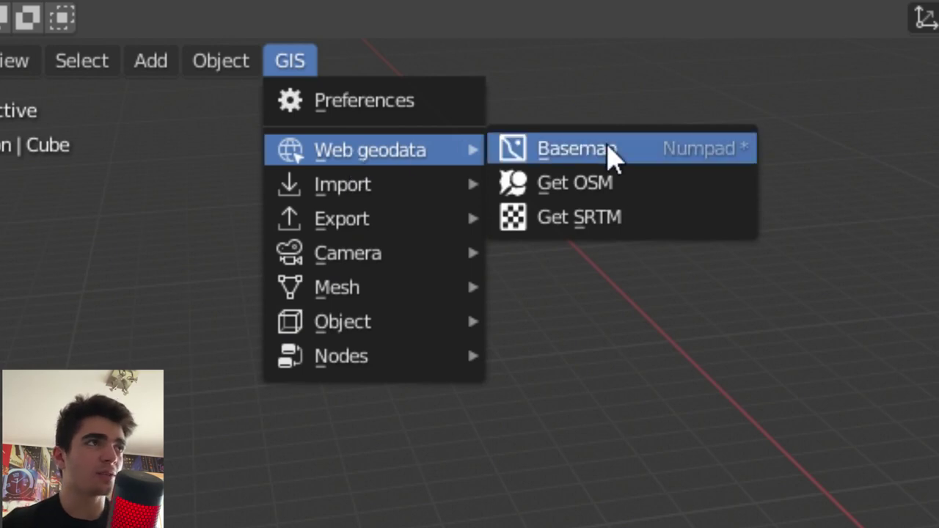
pyautogui.click(635, 156)
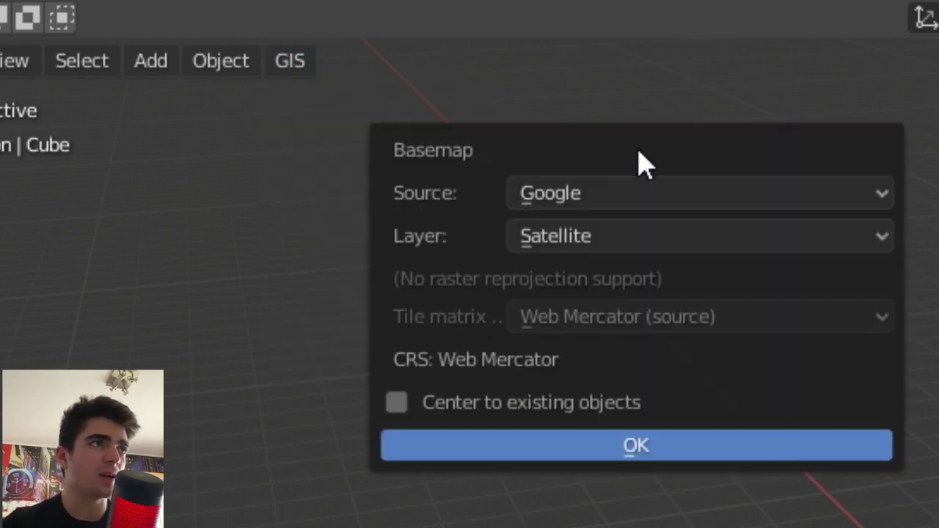
pyautogui.click(619, 196)
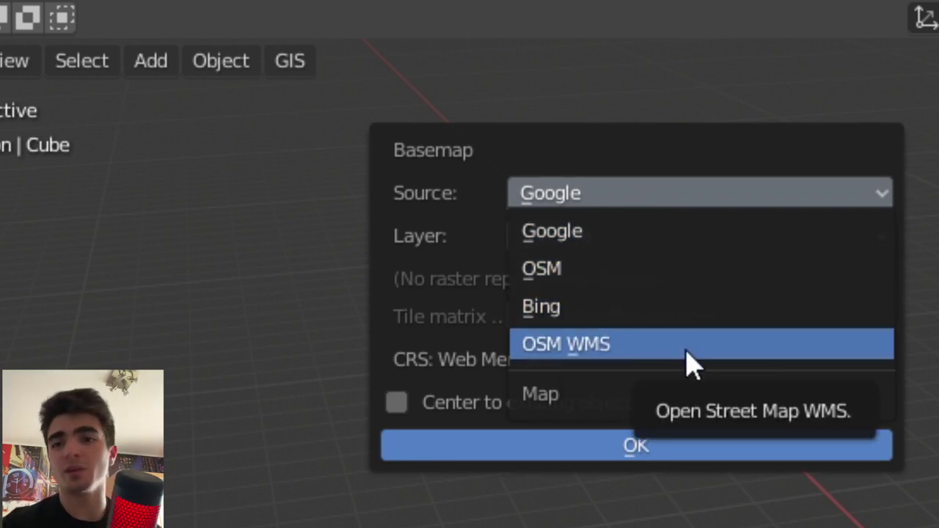
pyautogui.click(605, 234)
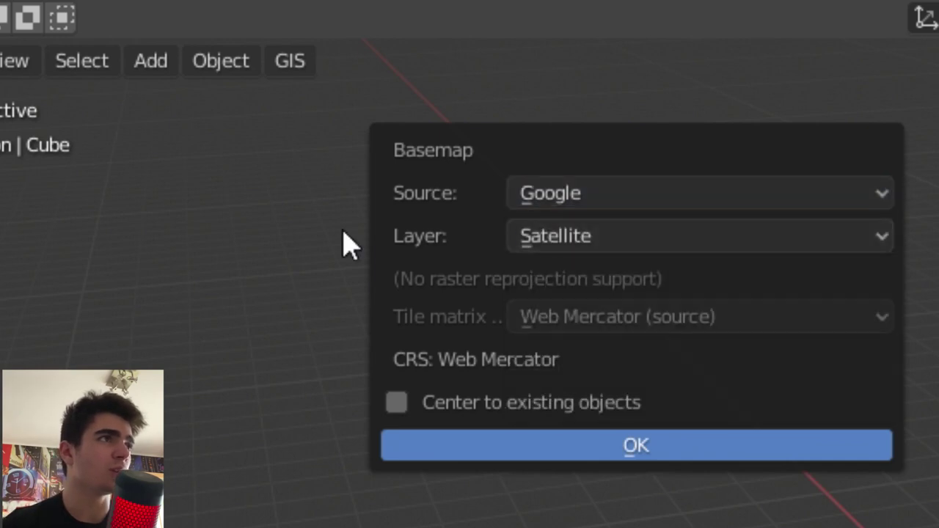
pyautogui.click(664, 238)
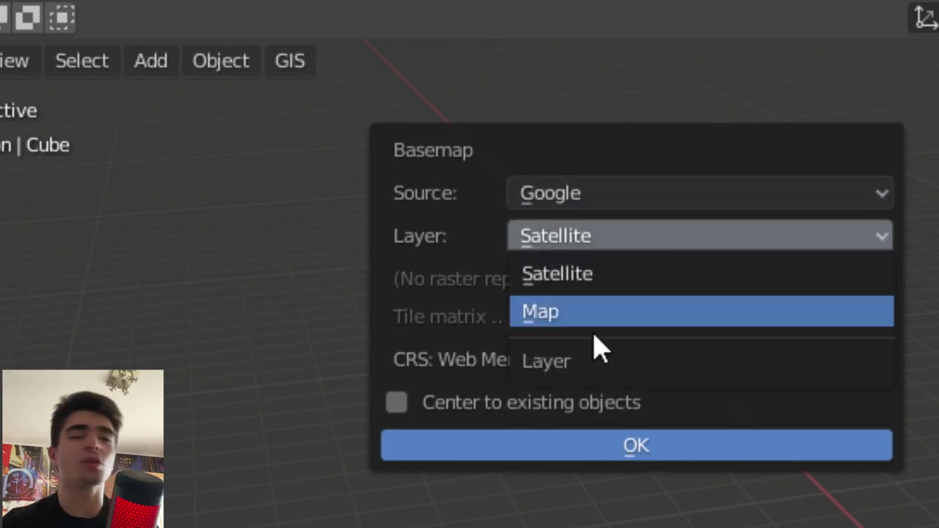
pyautogui.click(584, 280)
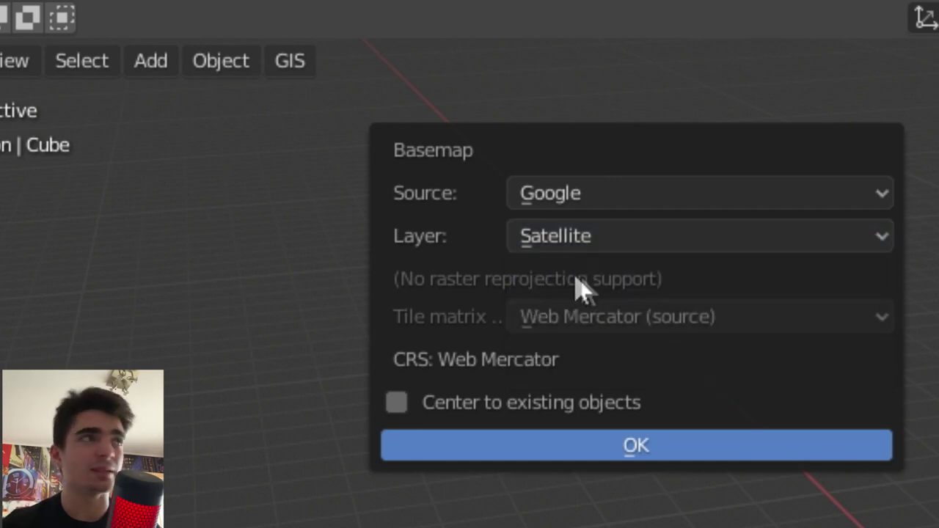
pyautogui.click(656, 455)
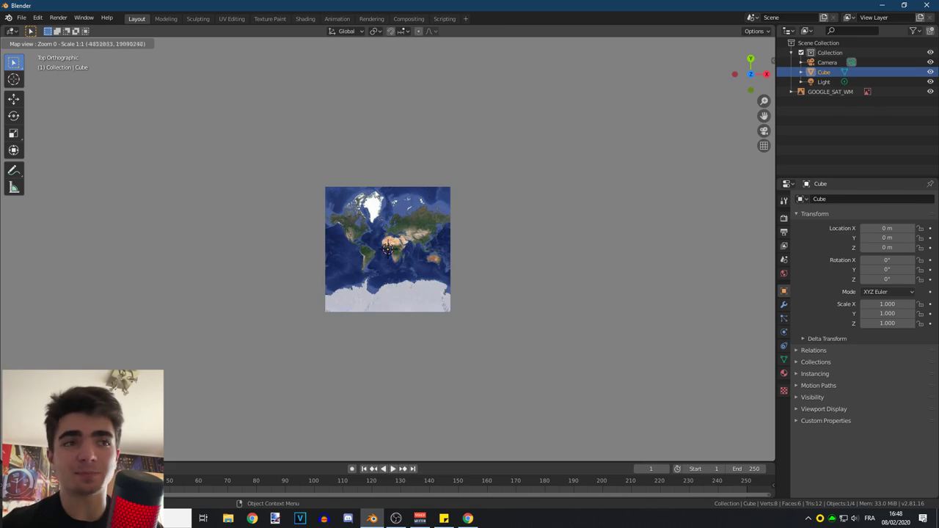
# Pan the world map, then use Go to (G) with 'lyon' to jump to Lyon
pyautogui.scroll(1, 387, 249)
pyautogui.scroll(3, 405, 209)
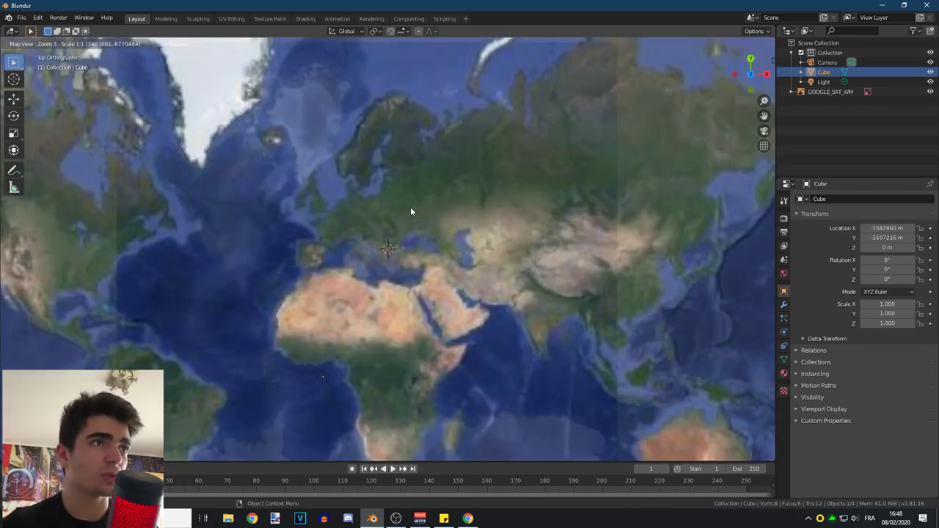
pyautogui.scroll(2, 389, 221)
pyautogui.scroll(-1, 377, 228)
pyautogui.scroll(-1, 369, 230)
pyautogui.moveTo(369, 231)
pyautogui.mouseDown()
pyautogui.moveTo(357, 260)
pyautogui.moveTo(491, 244)
pyautogui.moveTo(465, 259)
pyautogui.moveTo(420, 255)
pyautogui.moveTo(462, 255)
pyautogui.moveTo(459, 262)
pyautogui.mouseUp()
pyautogui.press('g')
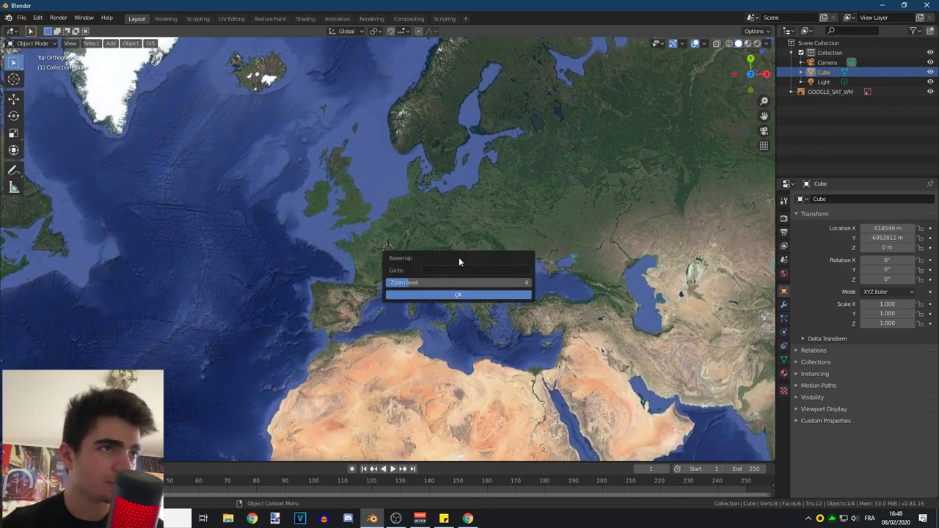
pyautogui.click(446, 270)
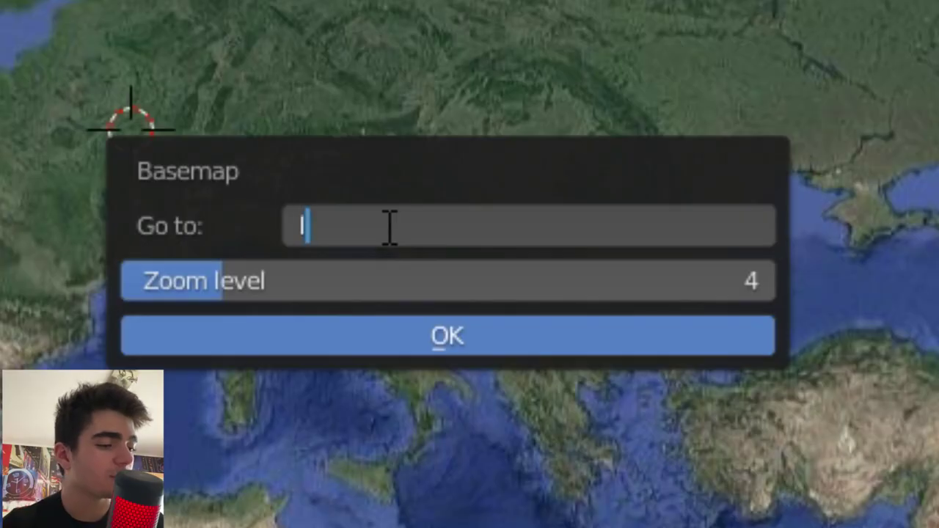
pyautogui.write('lyon')
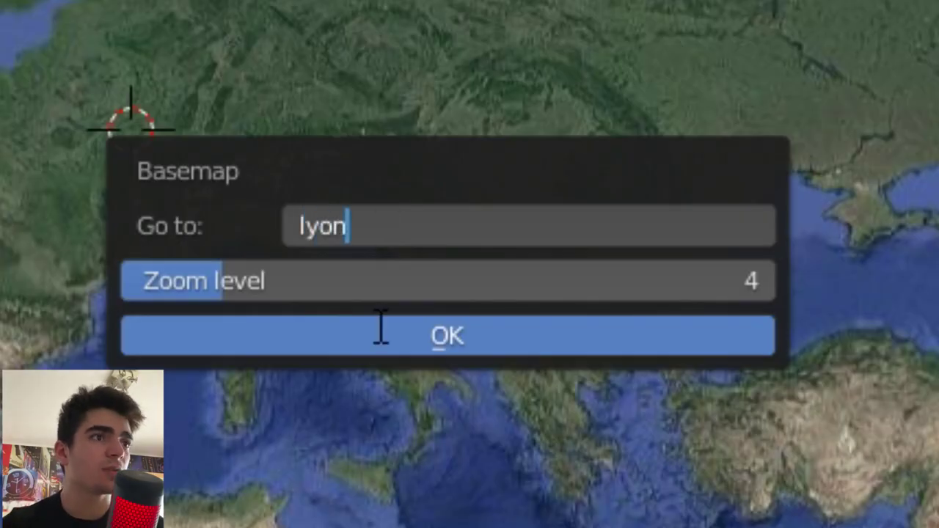
pyautogui.click(378, 351)
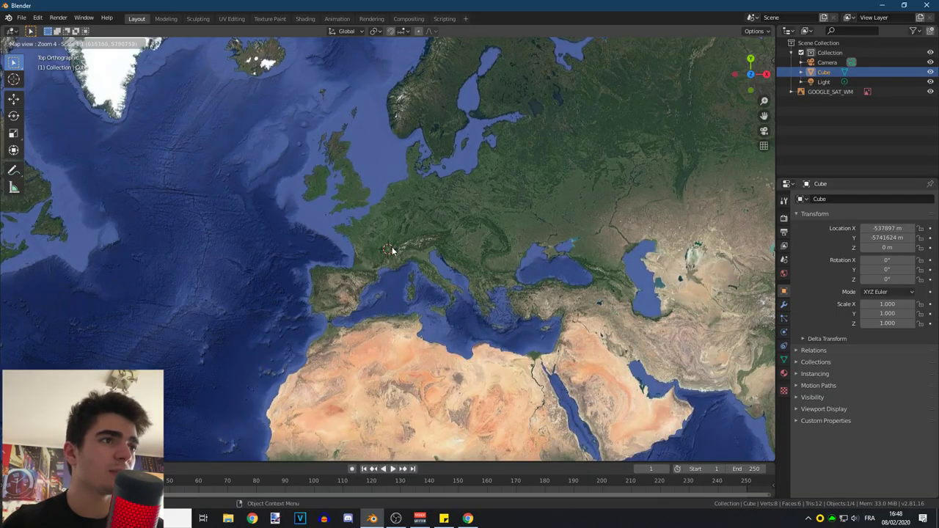
# Zoom in from level 13 and pan to centre the map on Lyon
pyautogui.scroll(2, 390, 249)
pyautogui.scroll(1, 390, 250)
pyautogui.scroll(1, 389, 251)
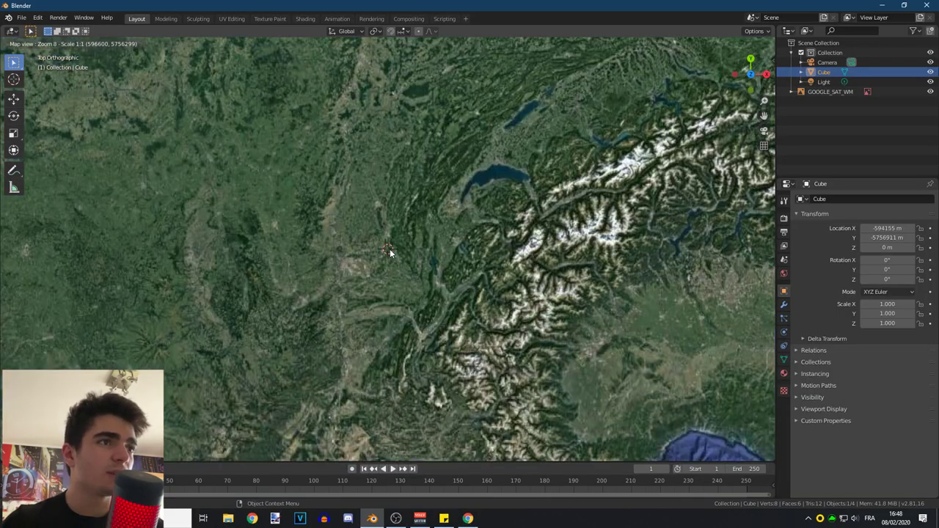
pyautogui.scroll(1, 389, 252)
pyautogui.scroll(1, 384, 249)
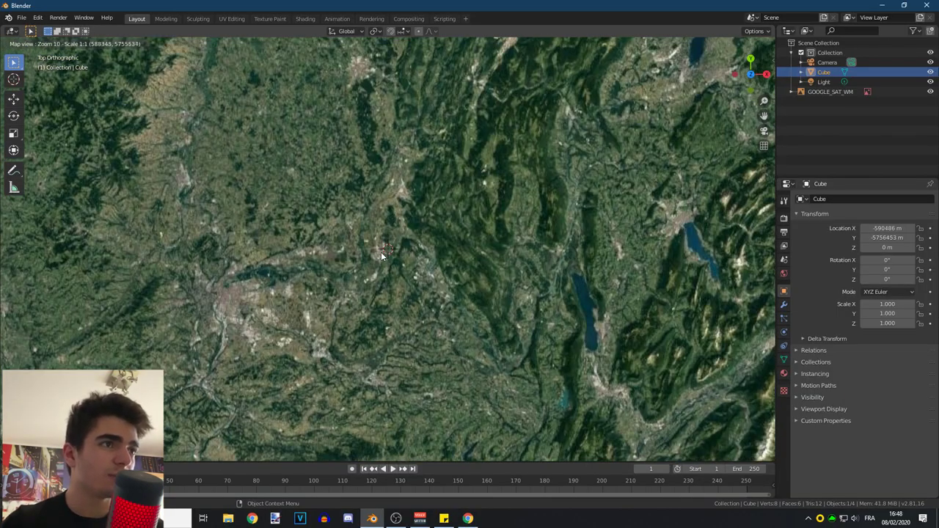
pyautogui.scroll(1, 381, 252)
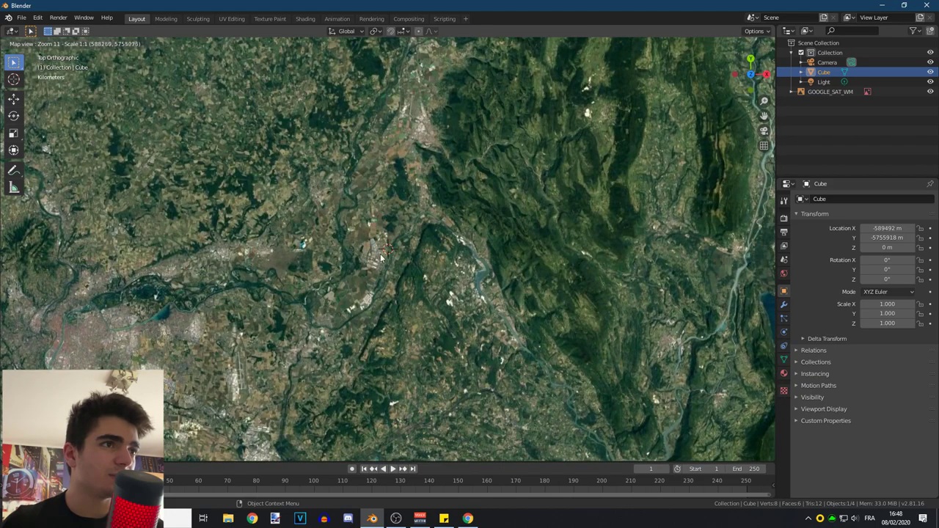
pyautogui.moveTo(310, 275); pyautogui.dragTo(571, 229)
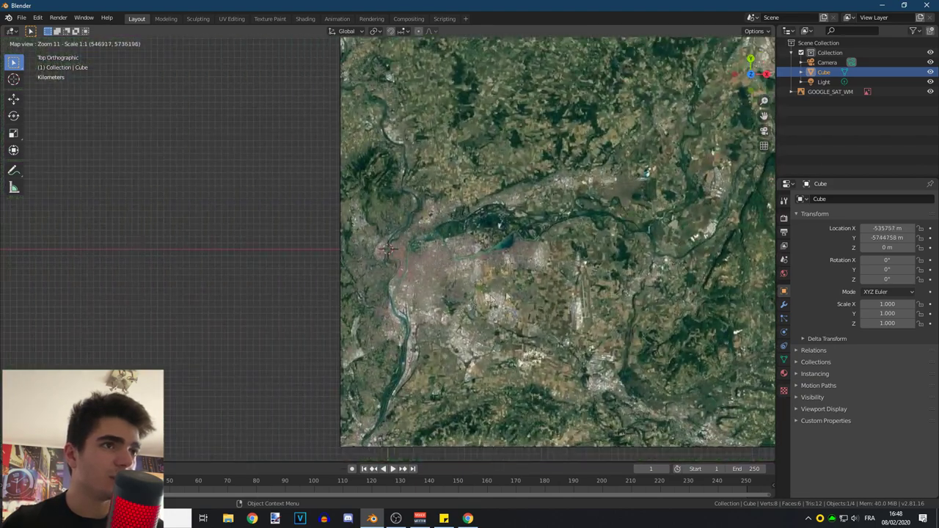
# Keep zooming and panning to frame the peninsula between Rhône and Saône at level 16
pyautogui.scroll(1, 426, 228)
pyautogui.scroll(1, 427, 227)
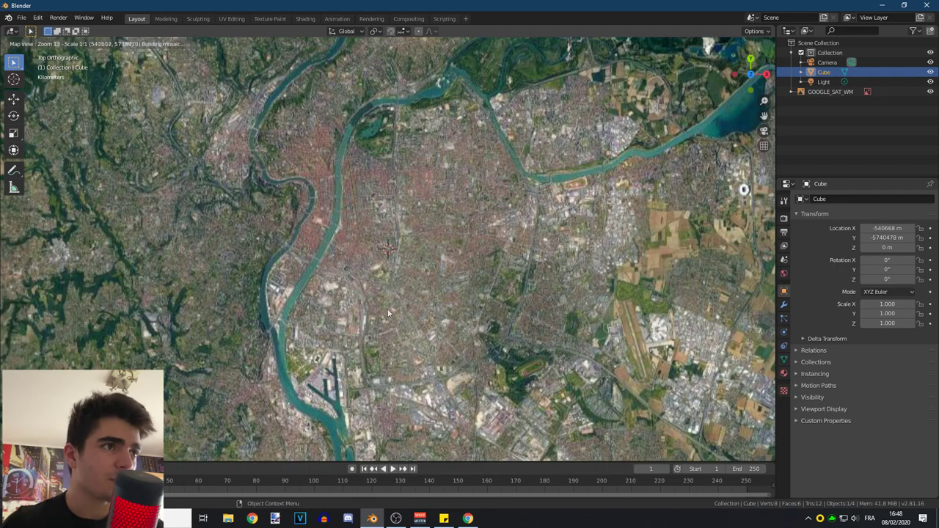
pyautogui.moveTo(388, 309); pyautogui.dragTo(401, 262)
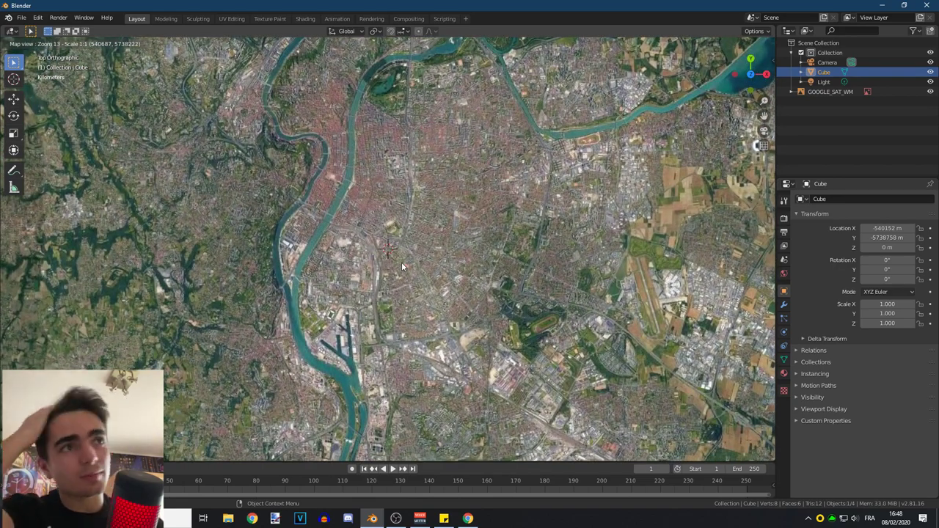
pyautogui.scroll(1, 458, 193)
pyautogui.scroll(-1, 398, 211)
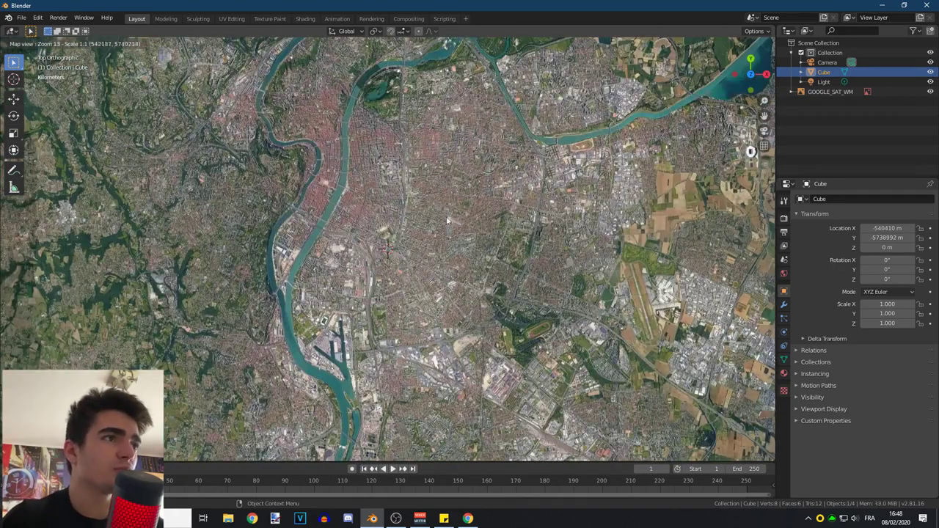
pyautogui.moveTo(427, 213); pyautogui.dragTo(368, 174)
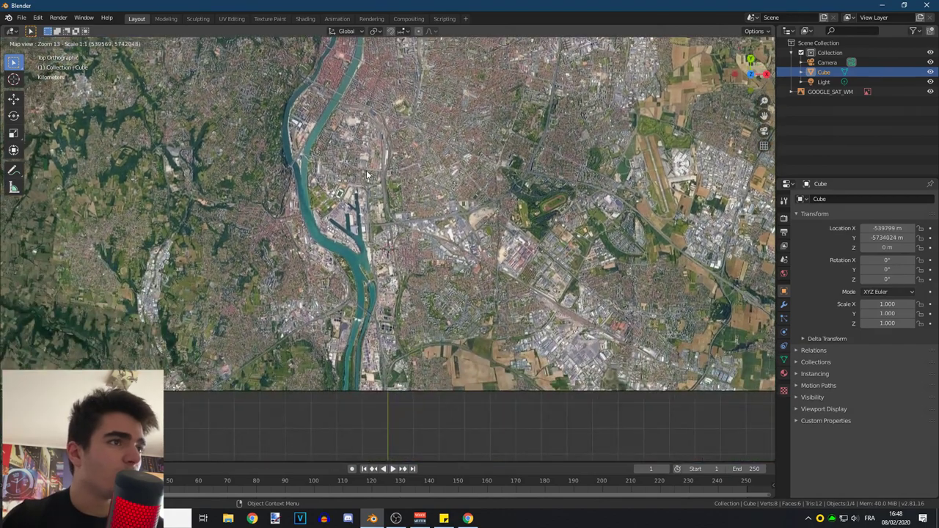
pyautogui.scroll(1, 337, 259)
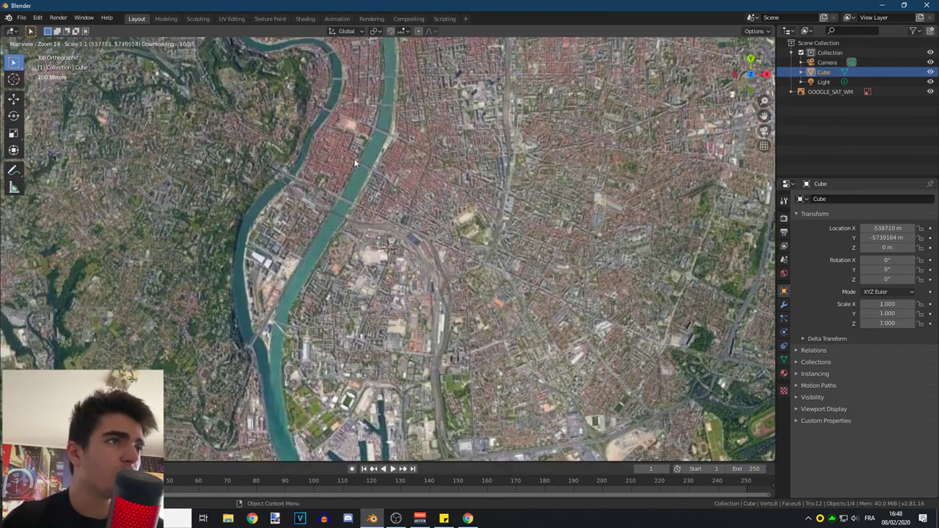
pyautogui.moveTo(355, 163); pyautogui.dragTo(330, 275)
pyautogui.scroll(1, 328, 266)
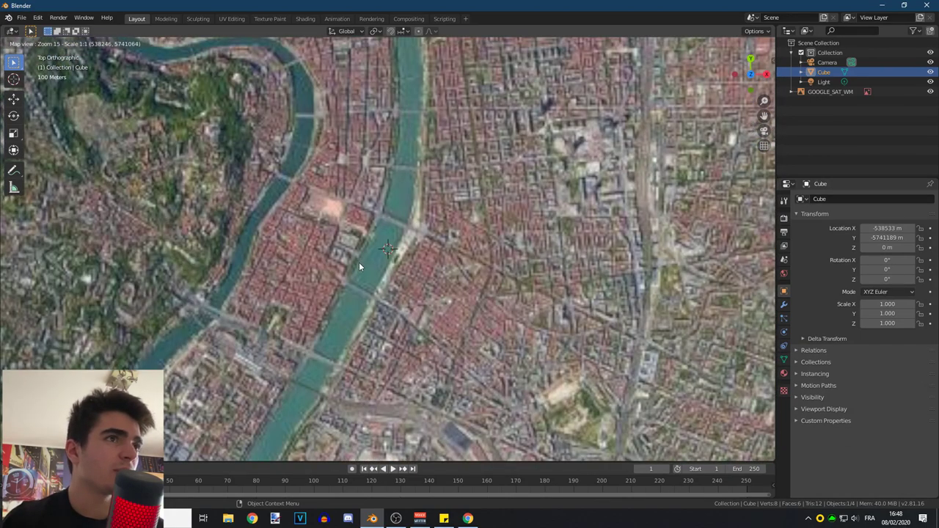
pyautogui.scroll(1, 359, 262)
pyautogui.scroll(1, 381, 248)
pyautogui.moveTo(381, 247)
pyautogui.mouseDown()
pyautogui.moveTo(500, 206)
pyautogui.moveTo(310, 309)
pyautogui.moveTo(409, 260)
pyautogui.moveTo(516, 256)
pyautogui.moveTo(508, 257)
pyautogui.mouseUp()
pyautogui.scroll(-1, 349, 288)
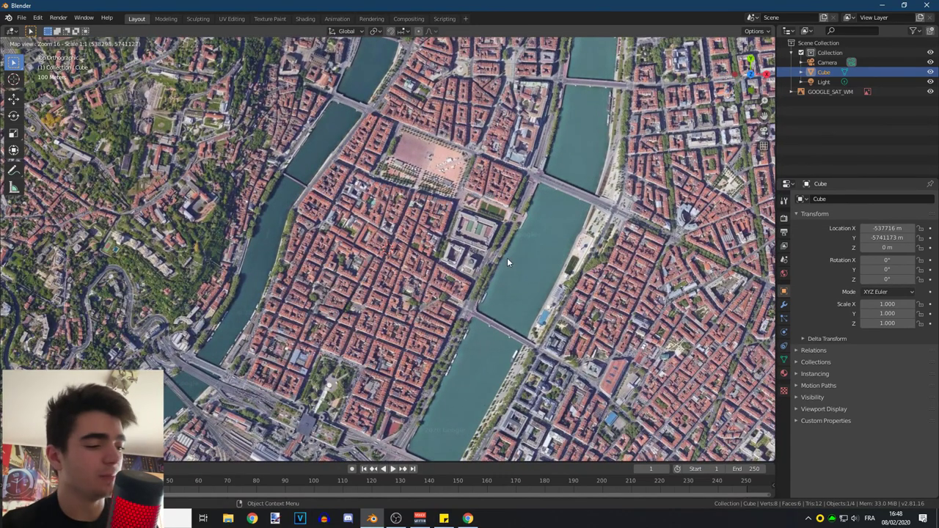
# Finish the basemap with E into the EXPORT_GOOGLE_SAT_WM plane and view it in perspective
pyautogui.press('e')
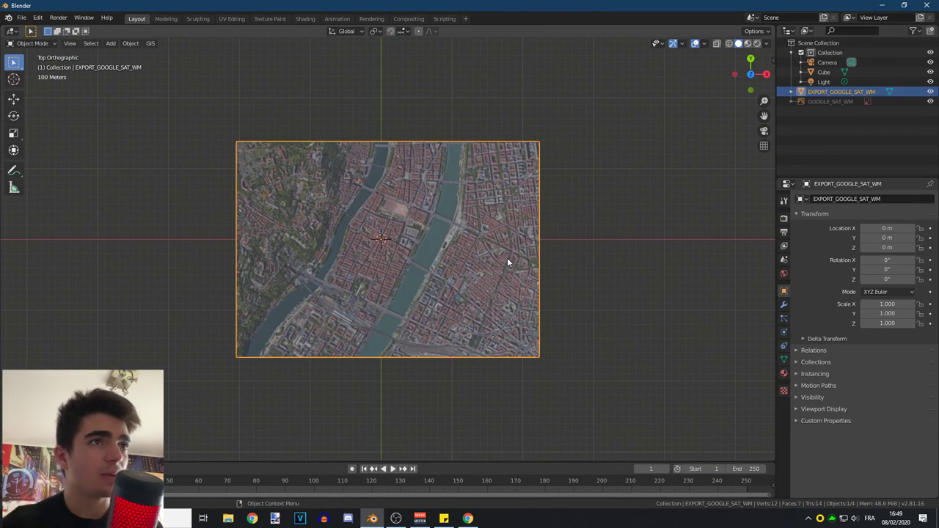
pyautogui.moveTo(506, 261); pyautogui.dragTo(524, 273, button='middle')
pyautogui.scroll(4, 524, 274)
pyautogui.scroll(3, 524, 274)
pyautogui.scroll(-4, 524, 274)
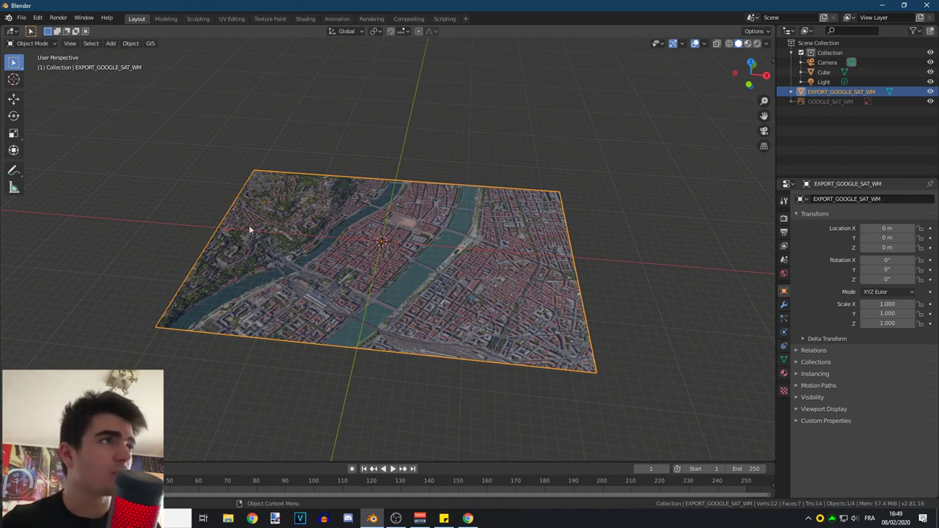
pyautogui.click(150, 43)
pyautogui.moveTo(365, 161)
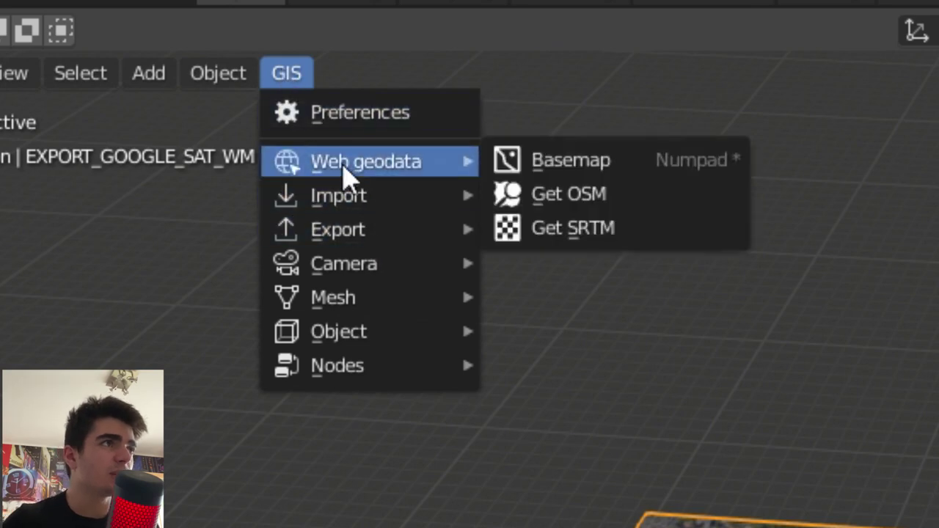
# Fetch SRTM elevation onto the map plane and orbit low to check the relief
pyautogui.click(589, 232)
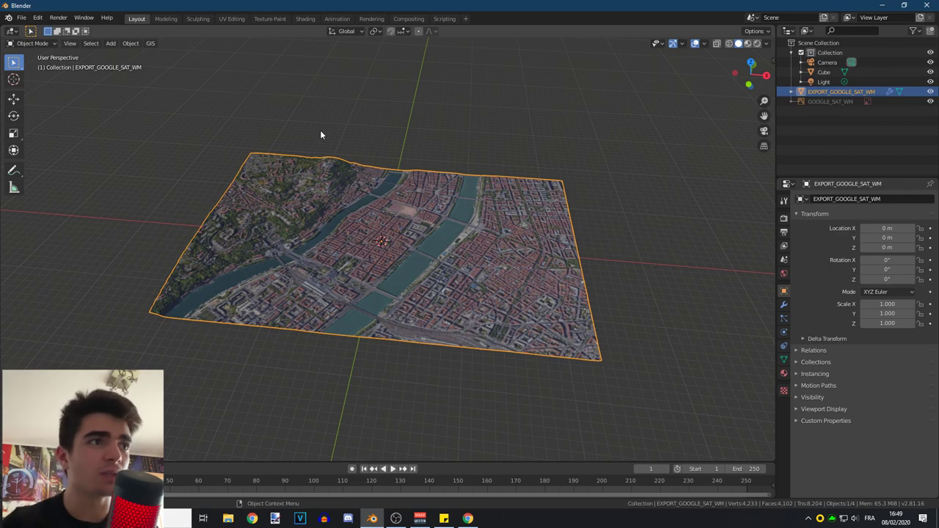
pyautogui.scroll(4, 345, 210)
pyautogui.moveTo(345, 210)
pyautogui.mouseDown(button='middle')
pyautogui.moveTo(308, 197)
pyautogui.moveTo(338, 190)
pyautogui.mouseUp(button='middle')
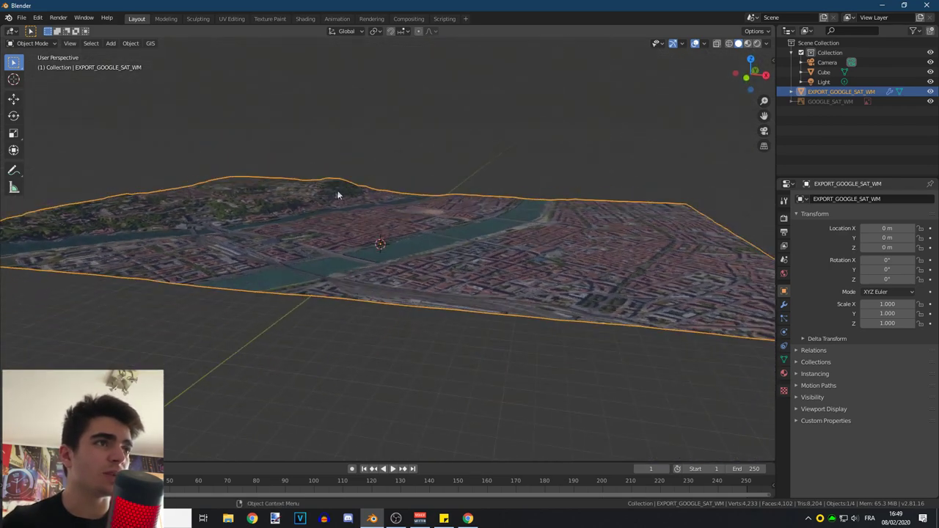
pyautogui.moveTo(252, 198)
pyautogui.mouseDown(button='middle')
pyautogui.moveTo(321, 201)
pyautogui.moveTo(306, 206)
pyautogui.moveTo(306, 247)
pyautogui.moveTo(328, 232)
pyautogui.mouseUp(button='middle')
pyautogui.click(150, 43)
pyautogui.moveTo(317, 149)
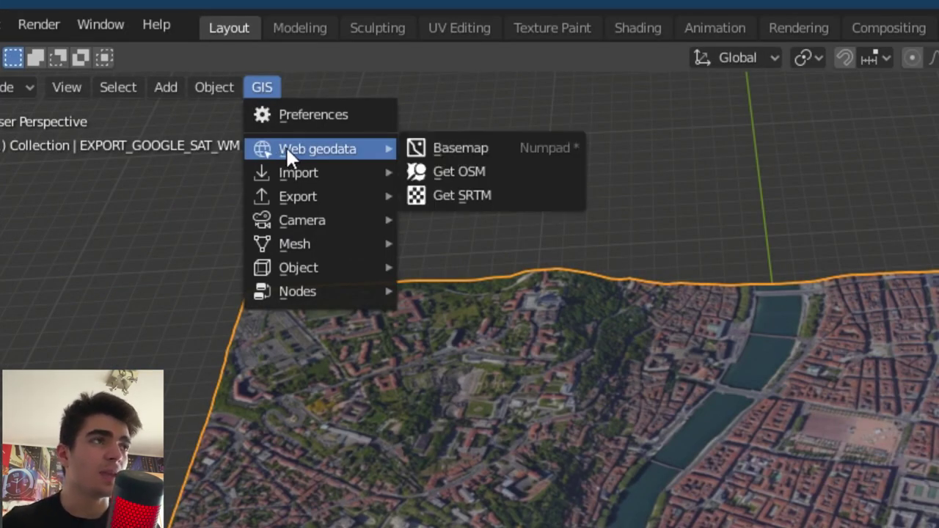
# Import OSM building and natural ways with Elevation from object enabled
pyautogui.click(493, 176)
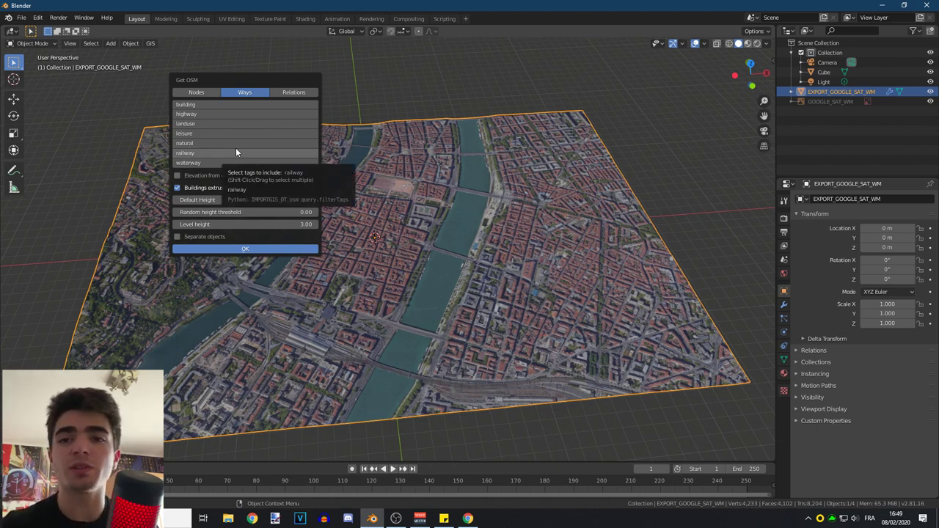
pyautogui.click(199, 107)
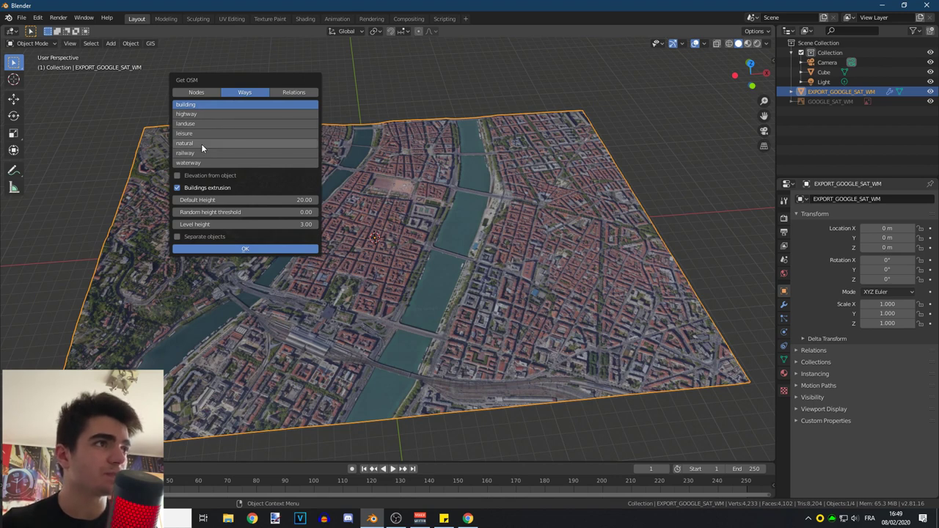
pyautogui.click(197, 142)
pyautogui.keyDown('shift'); pyautogui.click(199, 104); pyautogui.keyUp('shift')
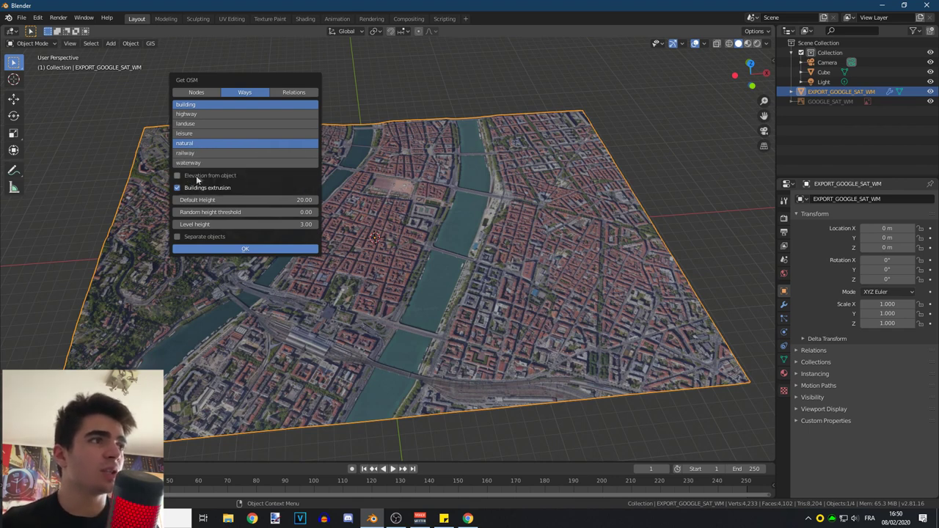
pyautogui.click(224, 178)
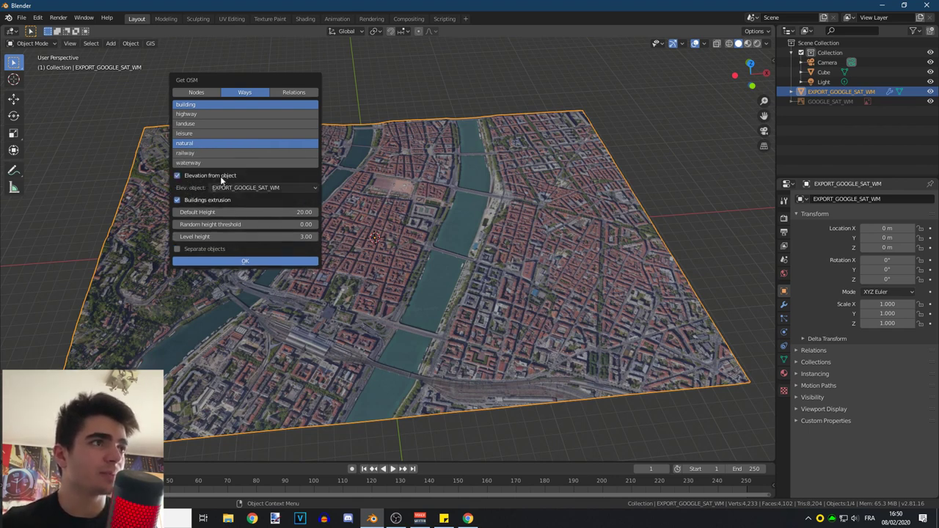
pyautogui.click(238, 262)
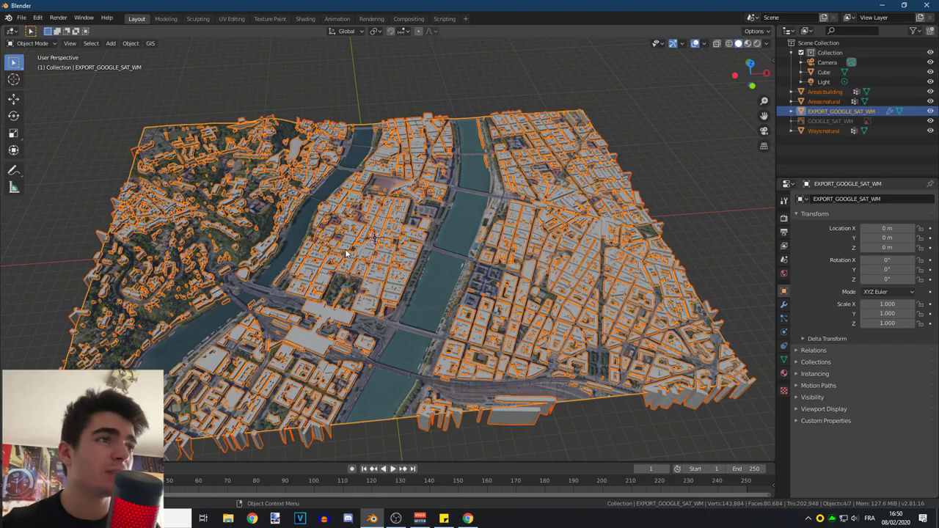
# Deselect all imported city objects by clicking empty viewport space
pyautogui.scroll(3, 347, 253)
pyautogui.click(351, 62)
pyautogui.scroll(-3, 409, 223)
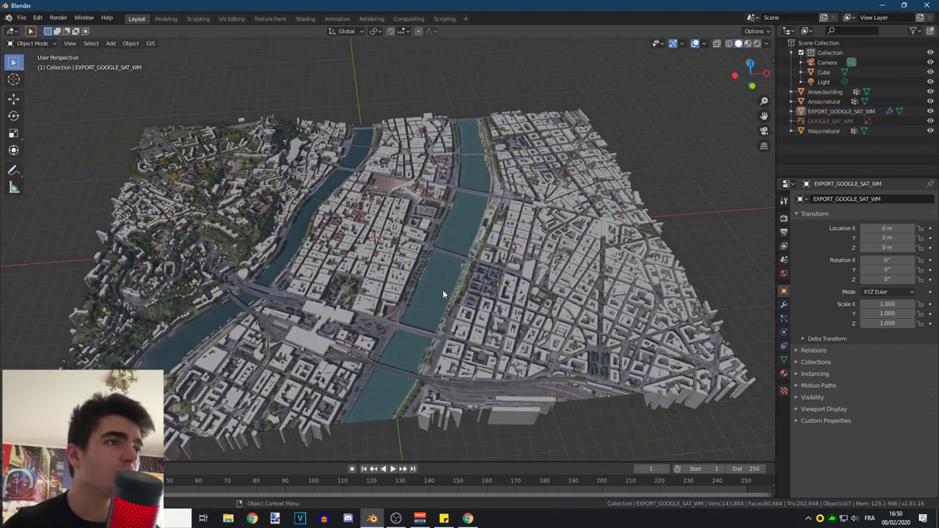
pyautogui.scroll(3, 443, 285)
# Orbit between low and high angles over the grey buildings until the river crosses the view
pyautogui.moveTo(448, 317)
pyautogui.mouseDown(button='middle')
pyautogui.moveTo(464, 281)
pyautogui.moveTo(567, 278)
pyautogui.mouseUp(button='middle')
pyautogui.scroll(2, 527, 203)
pyautogui.moveTo(527, 203)
pyautogui.mouseDown(button='middle')
pyautogui.moveTo(495, 173)
pyautogui.moveTo(367, 242)
pyautogui.mouseUp(button='middle')
pyautogui.scroll(-2, 266, 315)
pyautogui.moveTo(266, 316); pyautogui.dragTo(448, 295, button='middle')
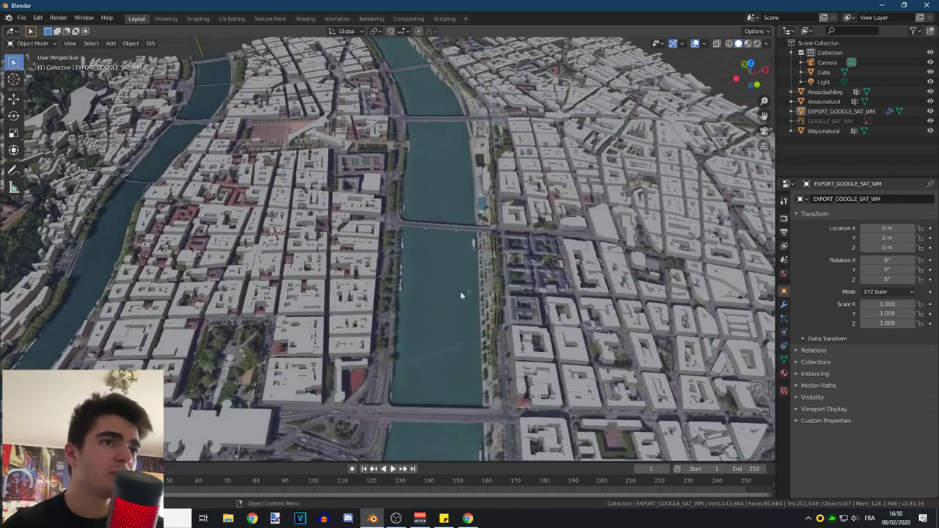
pyautogui.scroll(-2, 436, 275)
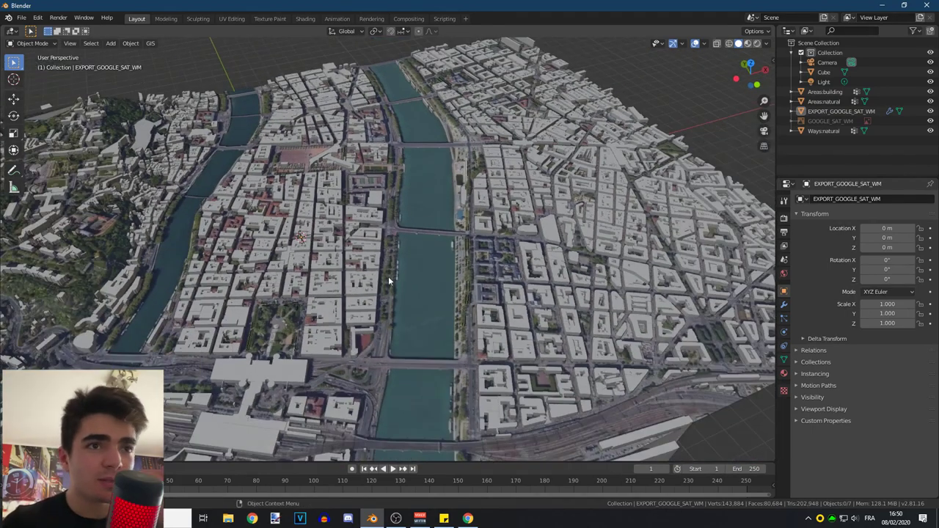
pyautogui.scroll(3, 452, 287)
pyautogui.scroll(3, 542, 272)
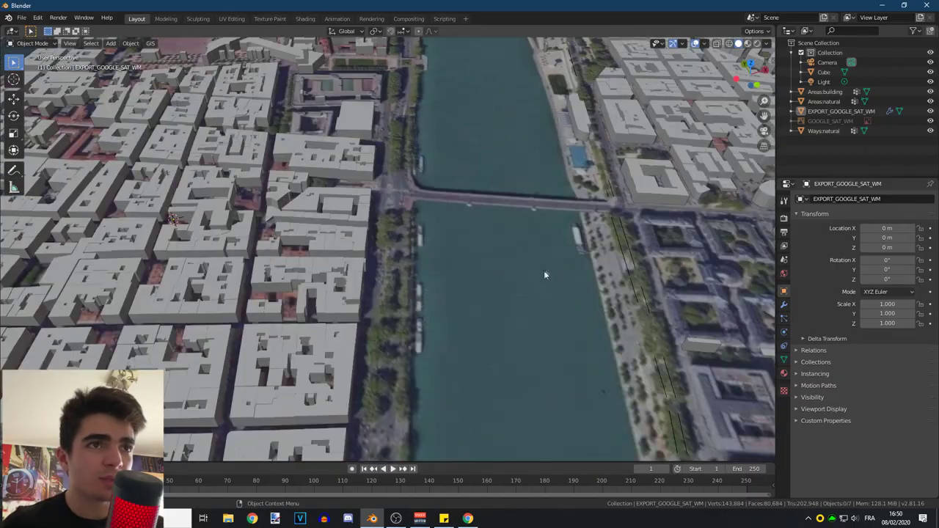
pyautogui.scroll(1, 388, 187)
pyautogui.scroll(2, 351, 196)
pyautogui.moveTo(351, 196)
pyautogui.mouseDown(button='middle')
pyautogui.moveTo(280, 194)
pyautogui.moveTo(247, 210)
pyautogui.moveTo(262, 176)
pyautogui.moveTo(341, 259)
pyautogui.mouseUp(button='middle')
# Zoom and orbit out to a higher view of the whole city model
pyautogui.scroll(-5, 317, 211)
pyautogui.scroll(5, 263, 173)
pyautogui.scroll(-5, 263, 173)
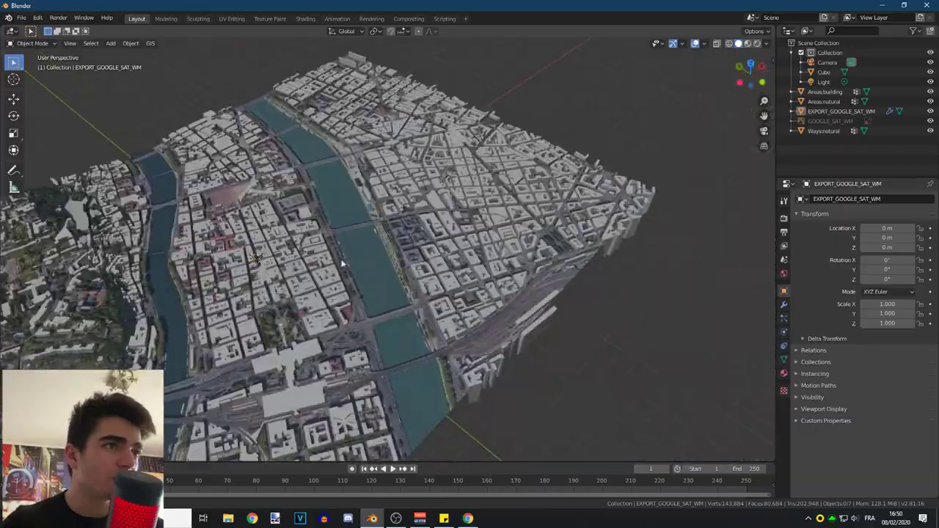
pyautogui.scroll(3, 342, 259)
pyautogui.scroll(3, 328, 258)
pyautogui.scroll(-5, 329, 258)
pyautogui.moveTo(328, 258)
pyautogui.mouseDown(button='middle')
pyautogui.moveTo(667, 228)
pyautogui.moveTo(457, 234)
pyautogui.moveTo(482, 191)
pyautogui.moveTo(422, 252)
pyautogui.moveTo(300, 273)
pyautogui.mouseUp(button='middle')
pyautogui.scroll(4, 667, 228)
pyautogui.scroll(-4, 457, 234)
pyautogui.scroll(4, 482, 190)
pyautogui.scroll(-5, 481, 191)
pyautogui.scroll(4, 422, 252)
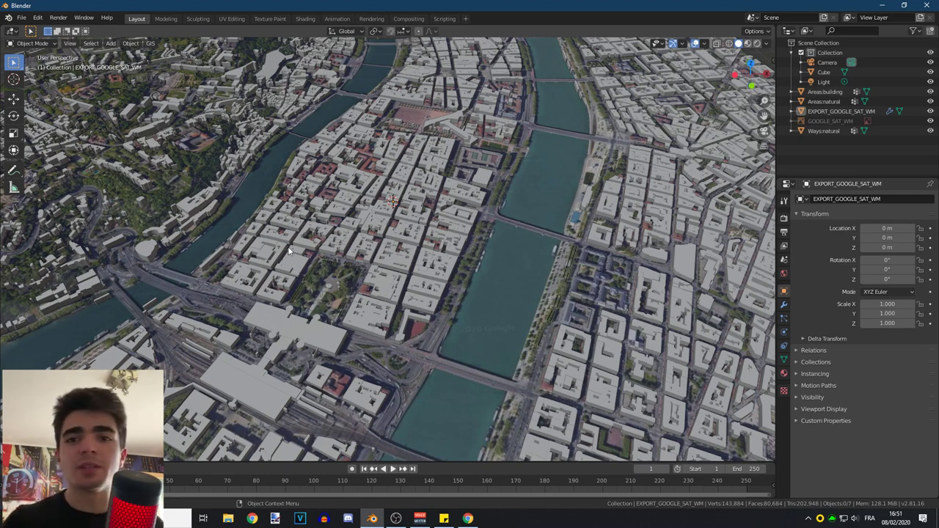
pyautogui.scroll(-3, 253, 271)
pyautogui.moveTo(253, 271); pyautogui.dragTo(424, 354, button='middle')
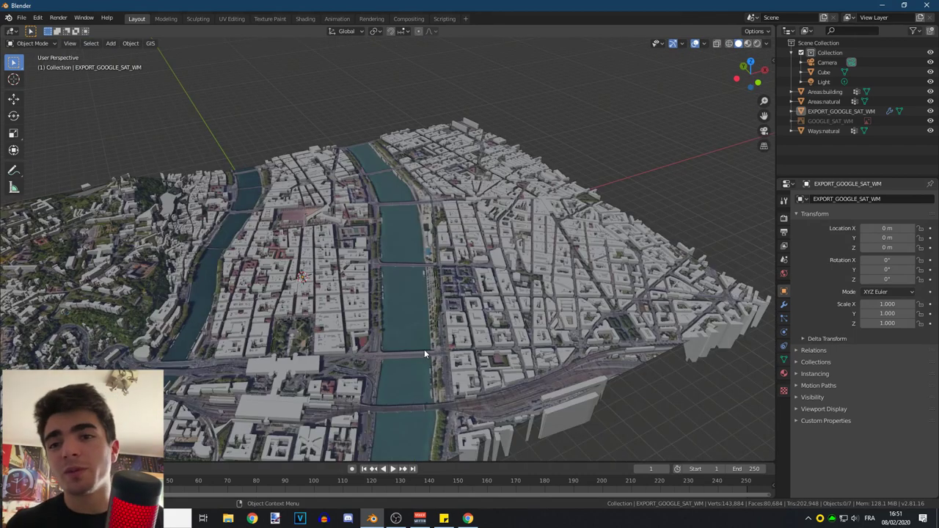